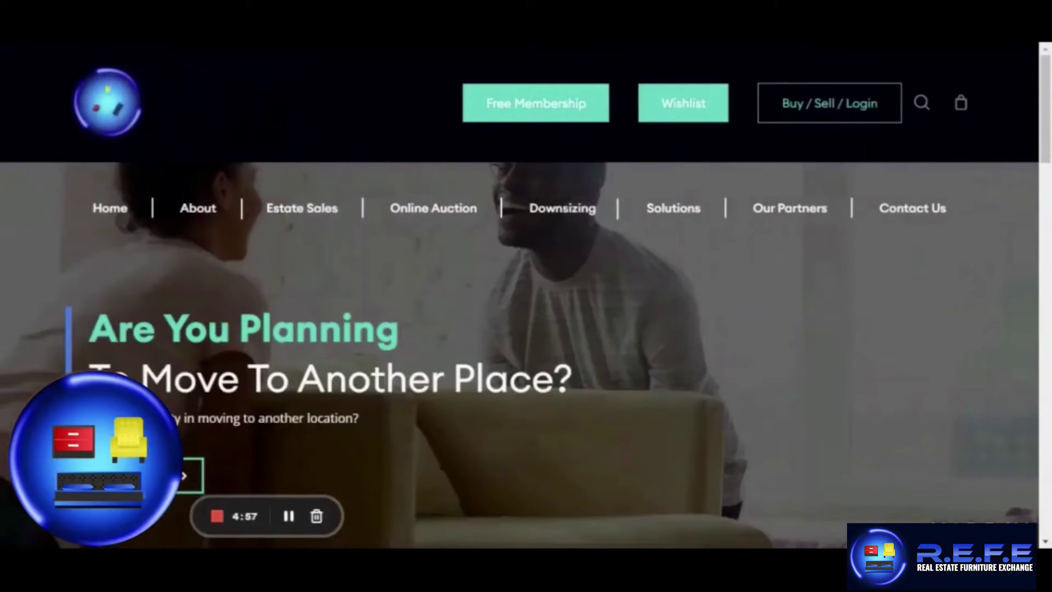
Scroll down the Free Membership form past the filled name, cell, email, username and password fields.
scroll(1047, 279, "down", 15)
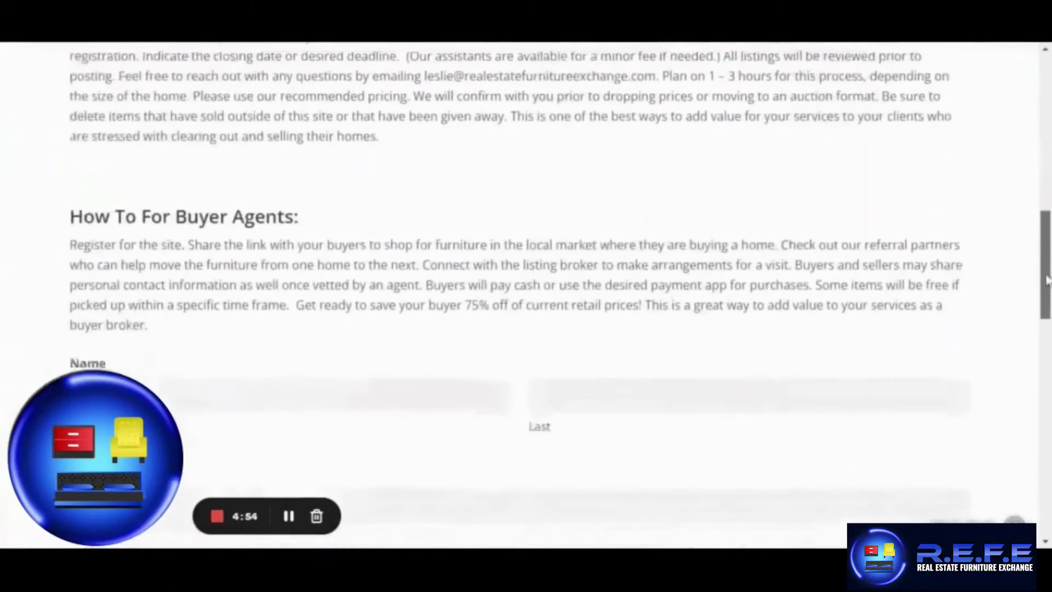
left_click_drag(1046, 280, 1043, 332)
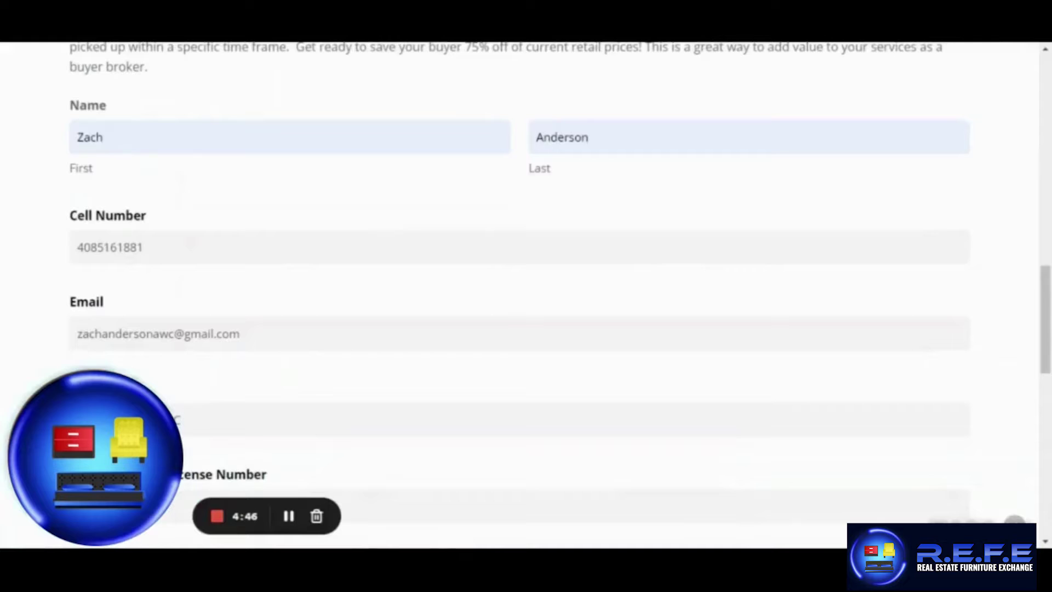
left_click_drag(1047, 278, 1047, 409)
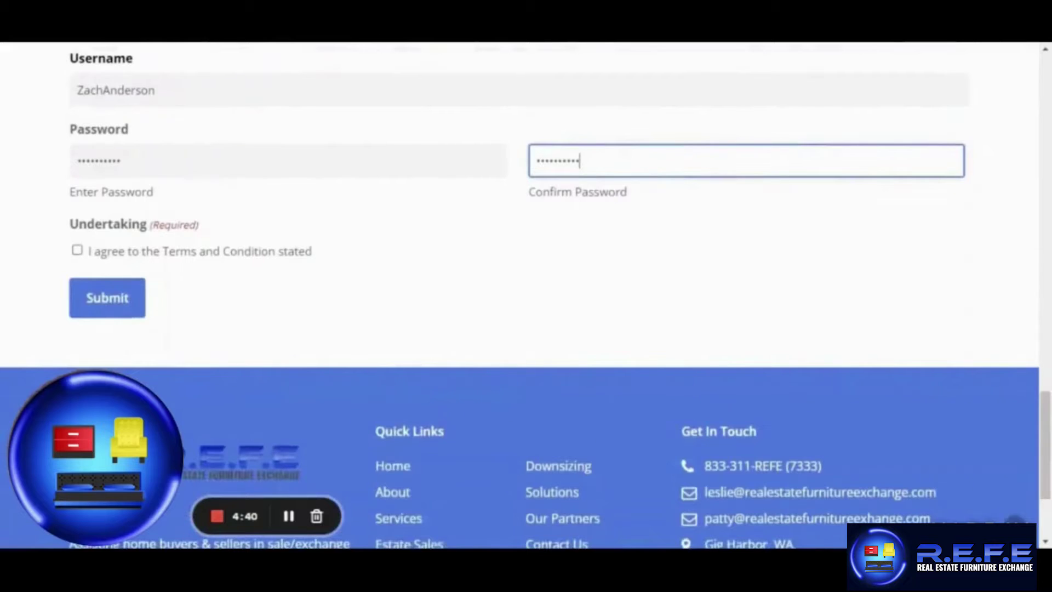
Accept the Terms and Conditions, submit the registration, and return to the top of the homepage.
left_click(78, 250)
scroll(77, 257, "down", 4)
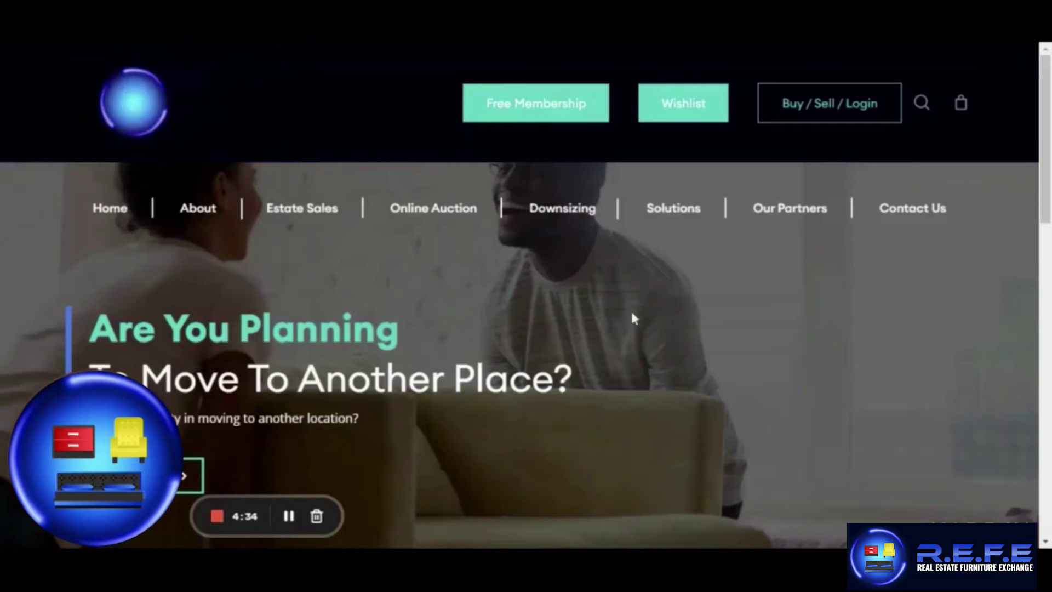
scroll(526, 296, "down", 15)
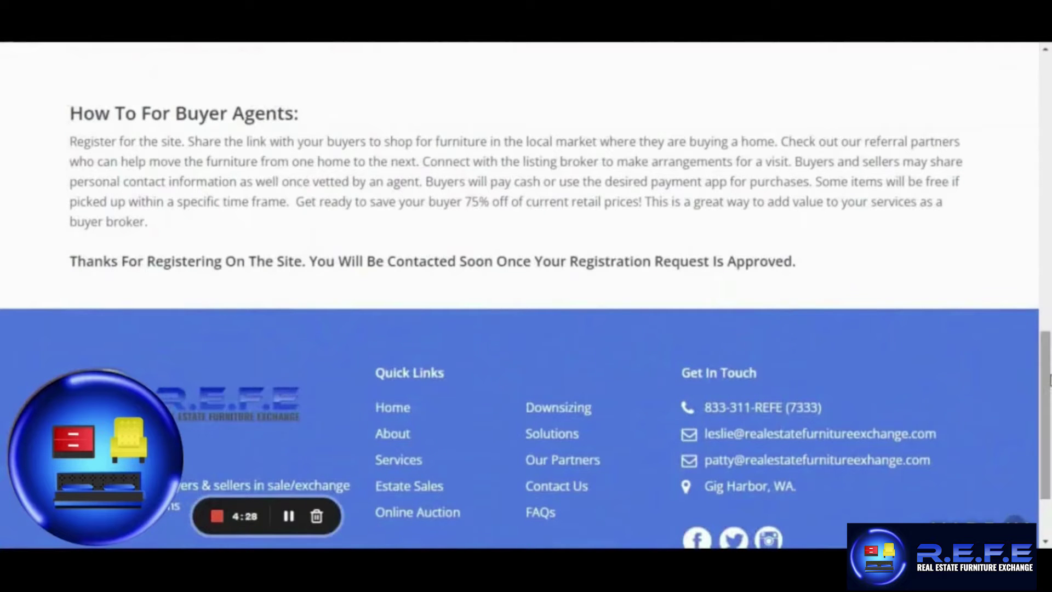
scroll(920, 334, "up", 7)
scroll(920, 274, "up", 10)
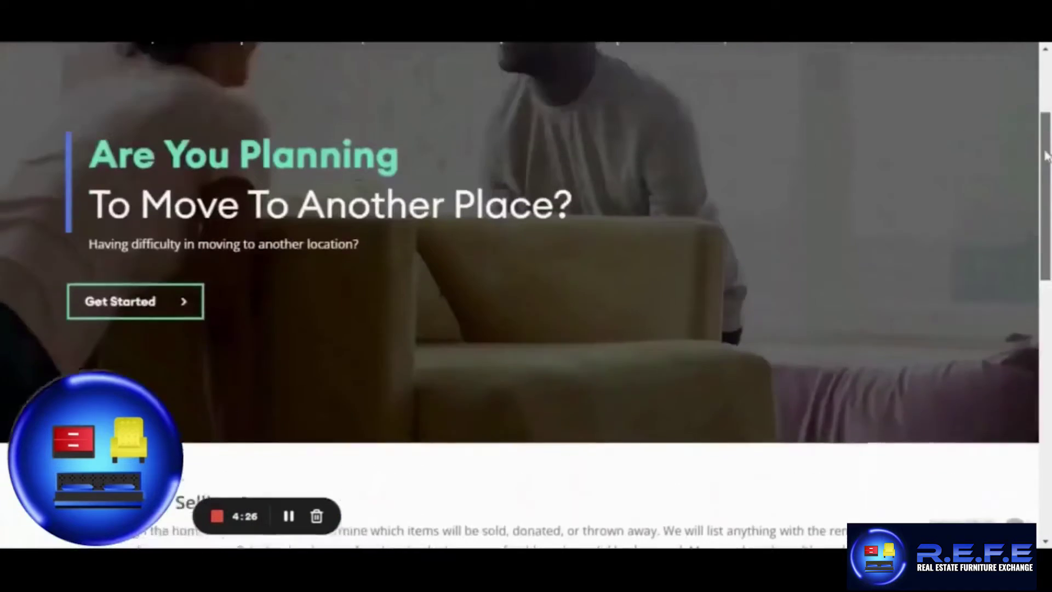
mouse_move(817, 124)
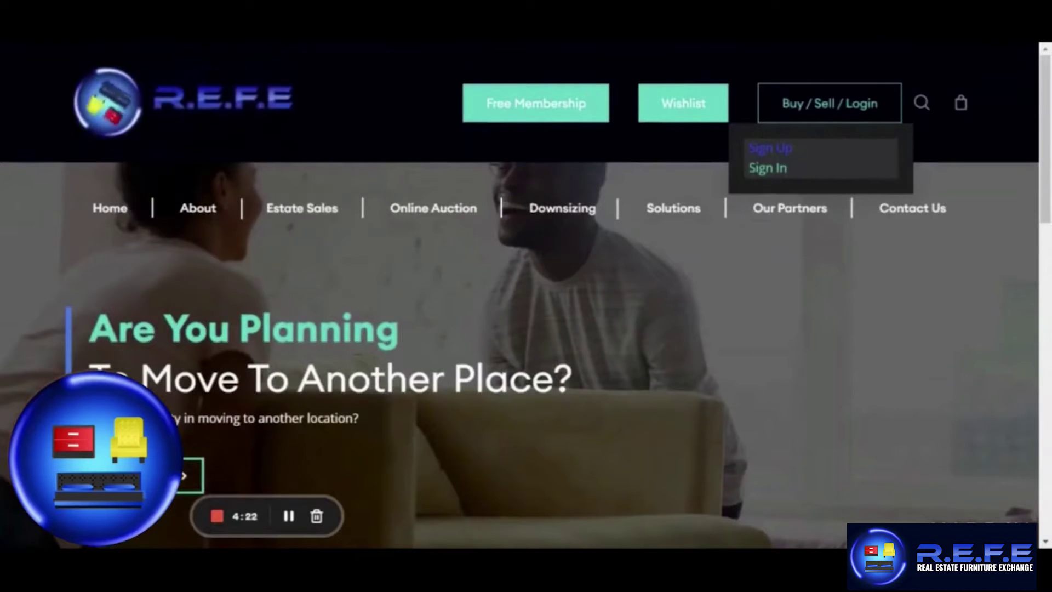
Sign in through the Login Form with the account's username and password.
left_click(785, 177)
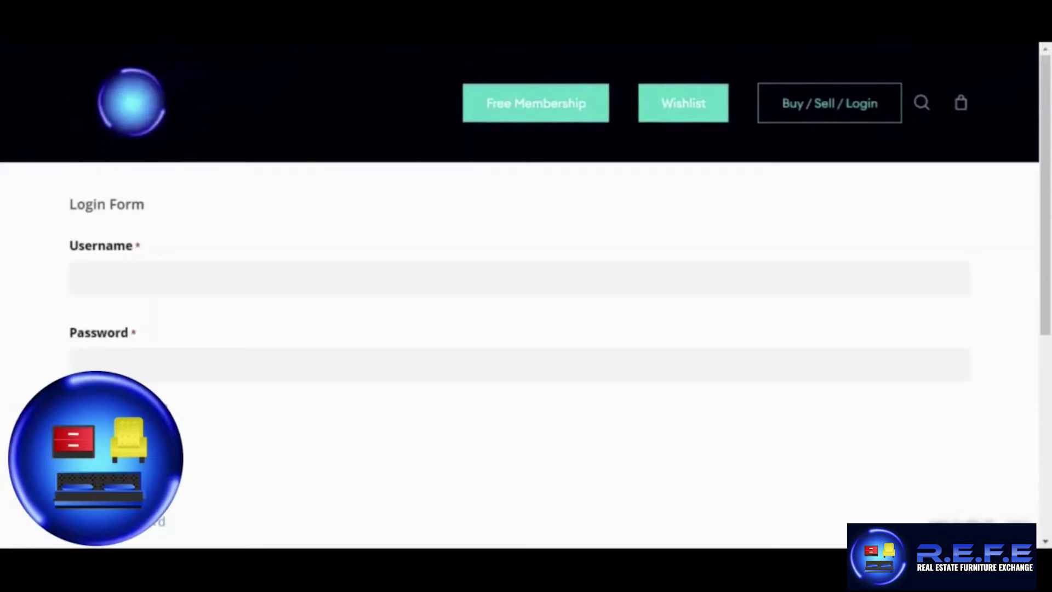
left_click(476, 272)
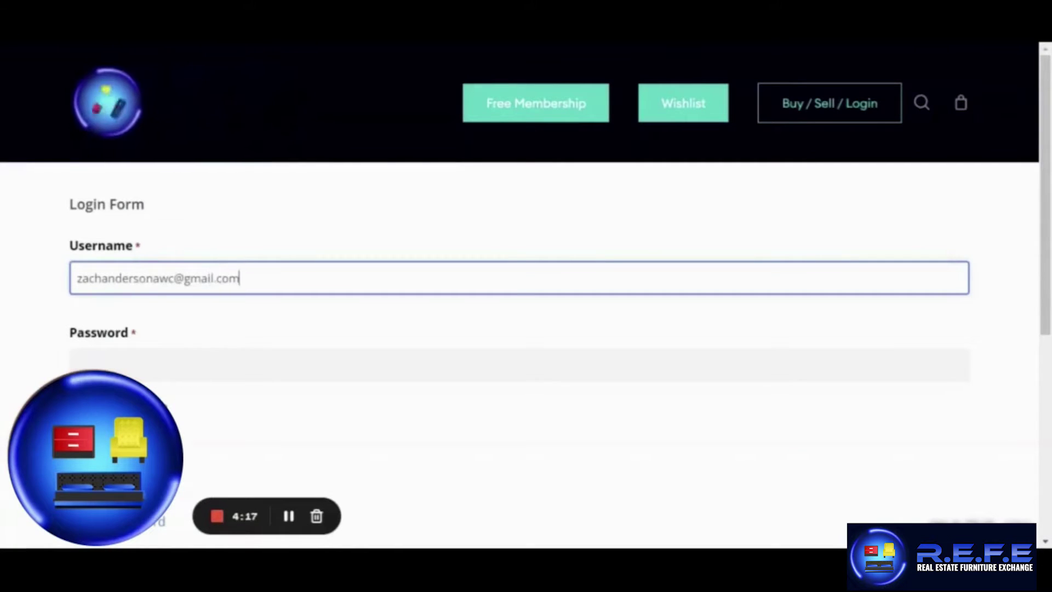
left_click(493, 365)
type("•••••••••••")
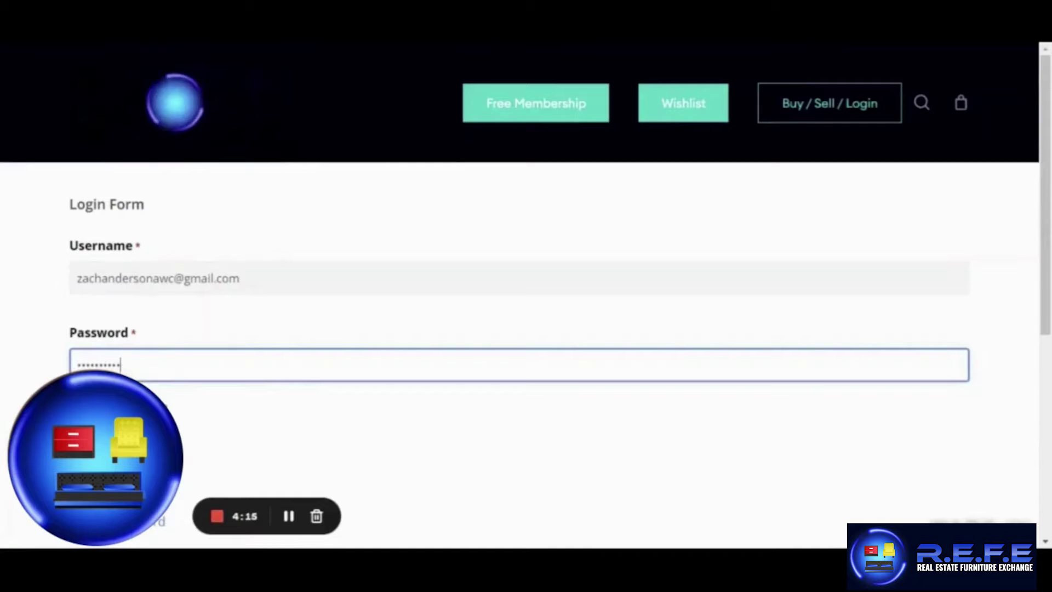
scroll(239, 242, "down", 5)
scroll(141, 158, "up", 3)
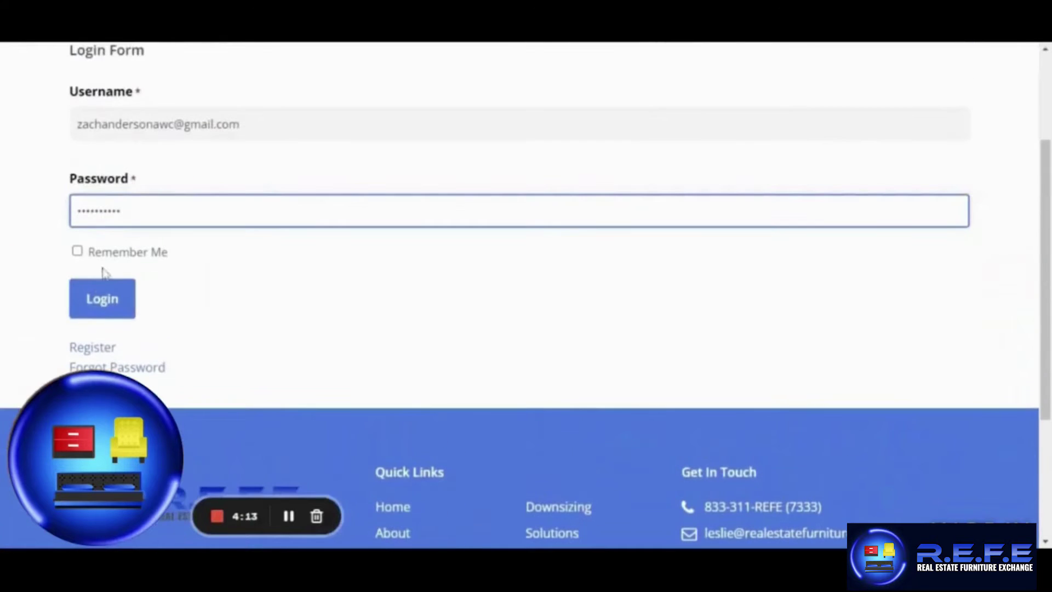
left_click(101, 292)
Enter the seller's LLC store name in the registration form's Store Name field.
left_click(289, 516)
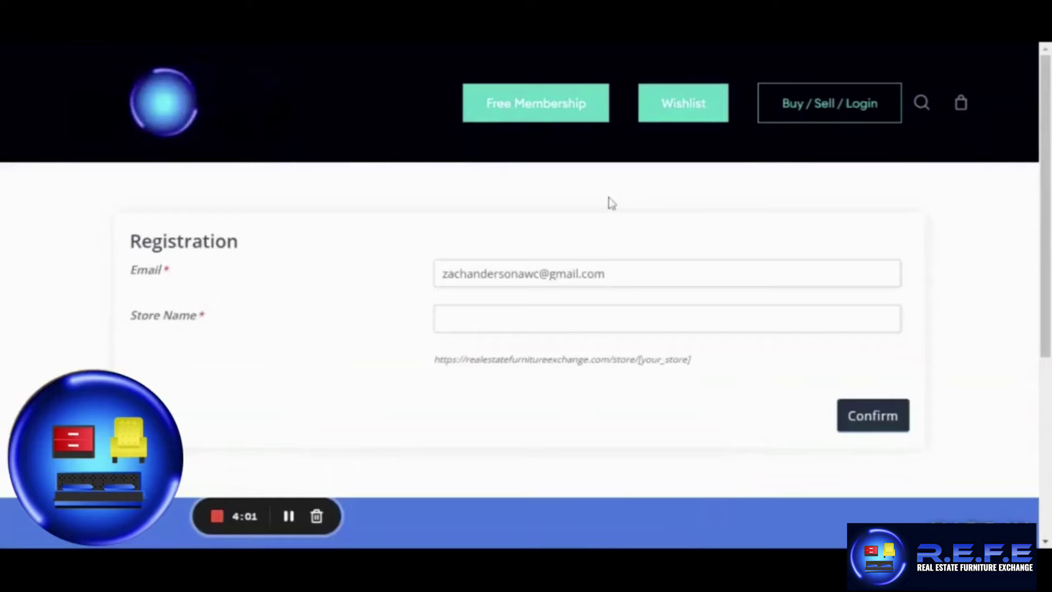
left_click(666, 319)
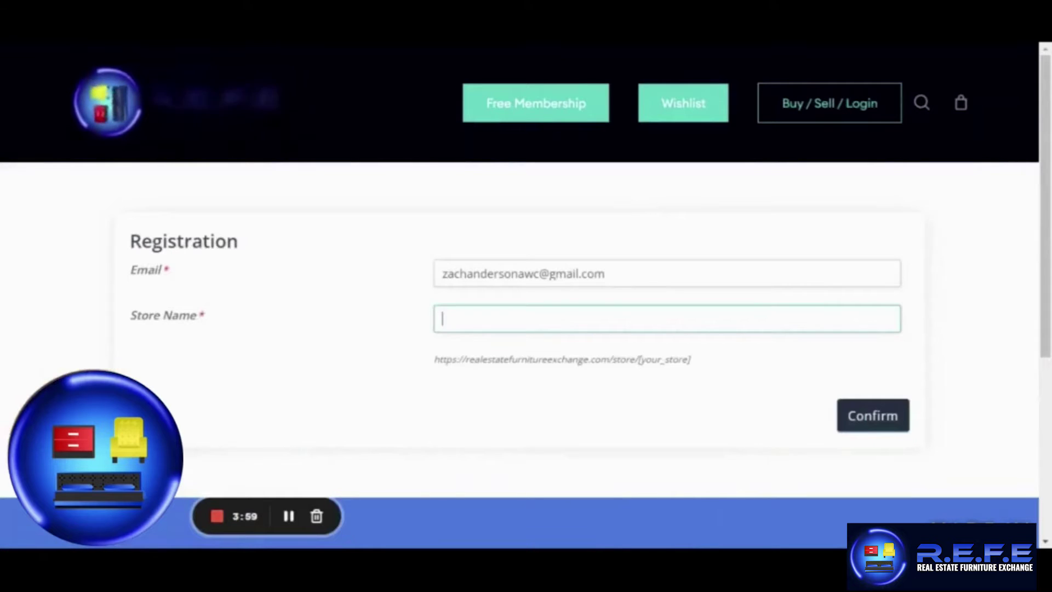
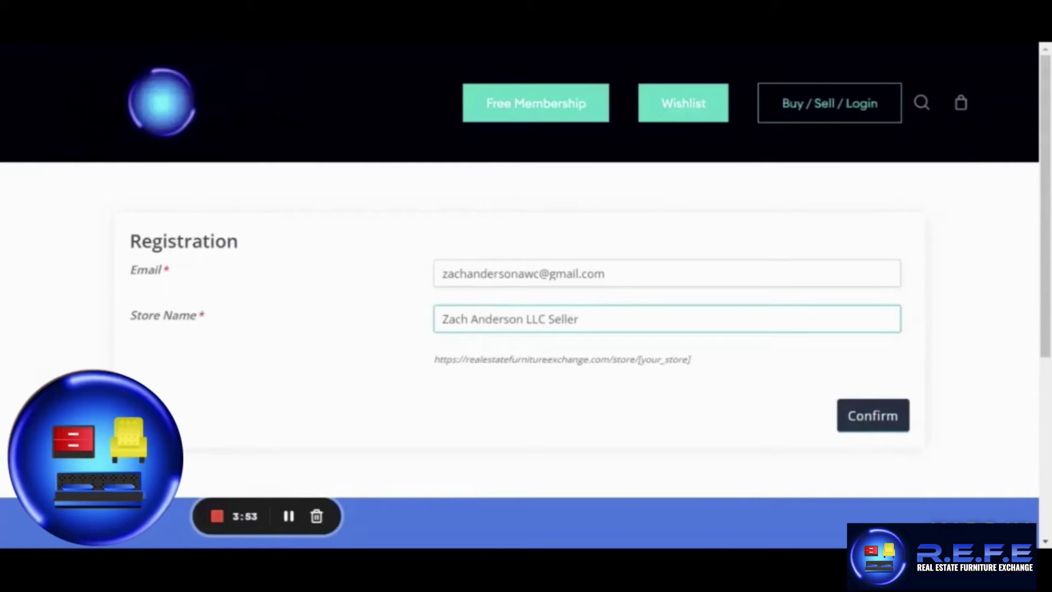
Confirm the store registration and start the setup wizard with "Let's go!".
left_click(870, 421)
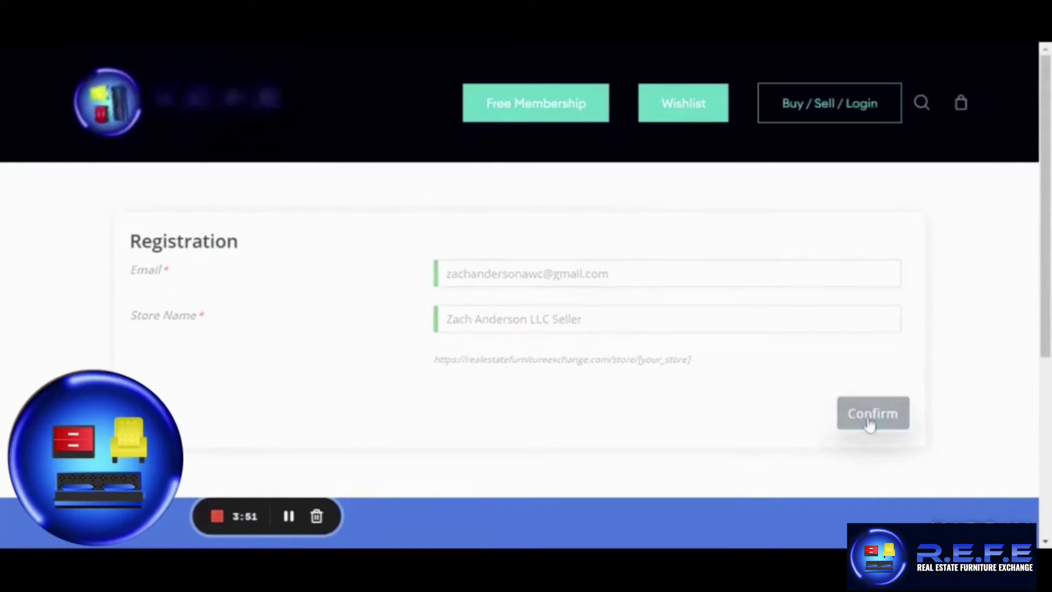
scroll(870, 423, "up", 2)
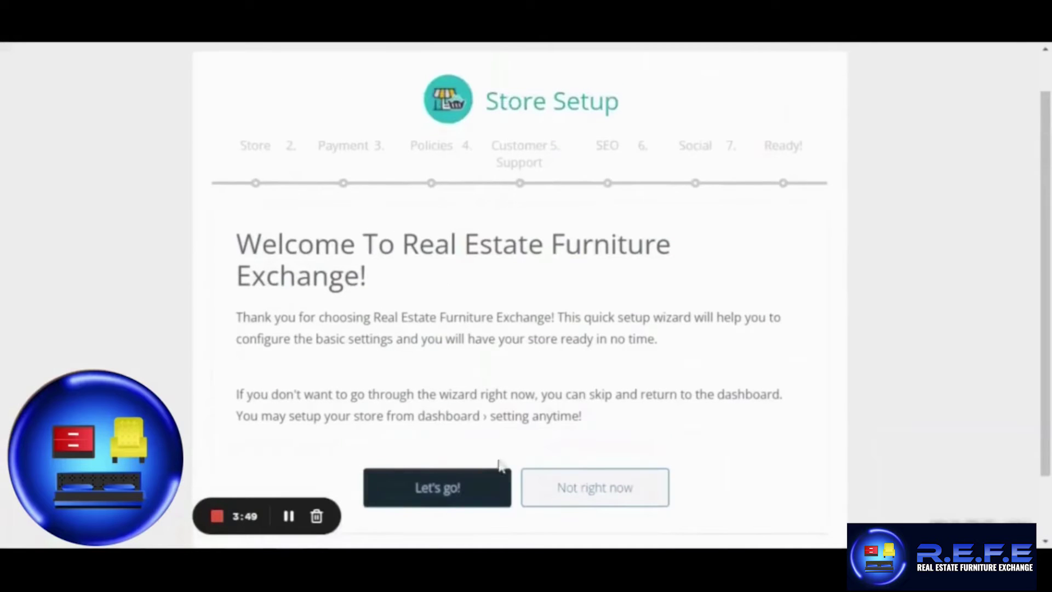
left_click(449, 490)
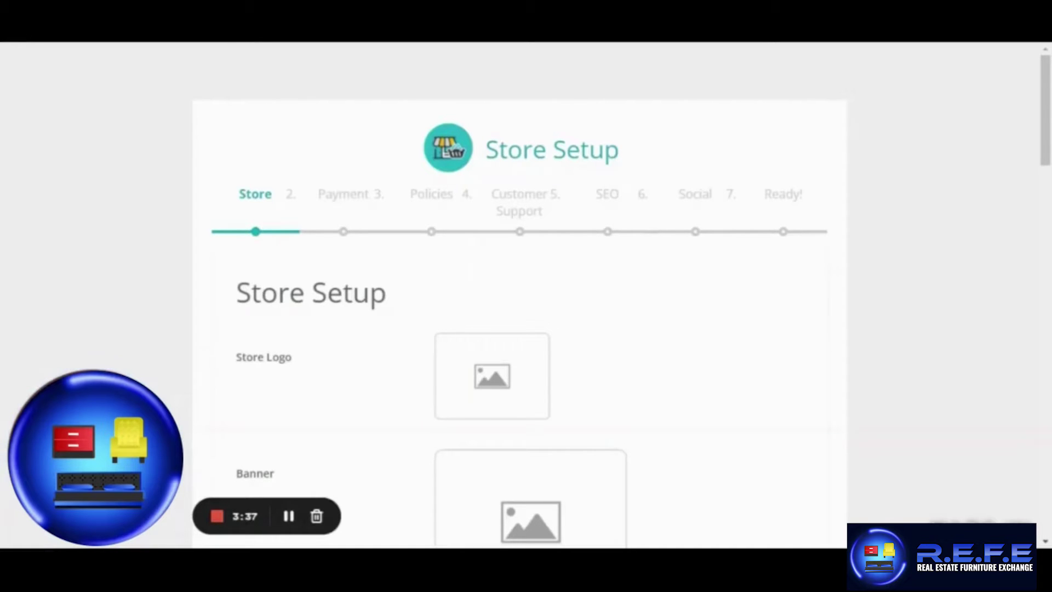
scroll(450, 491, "down", 3)
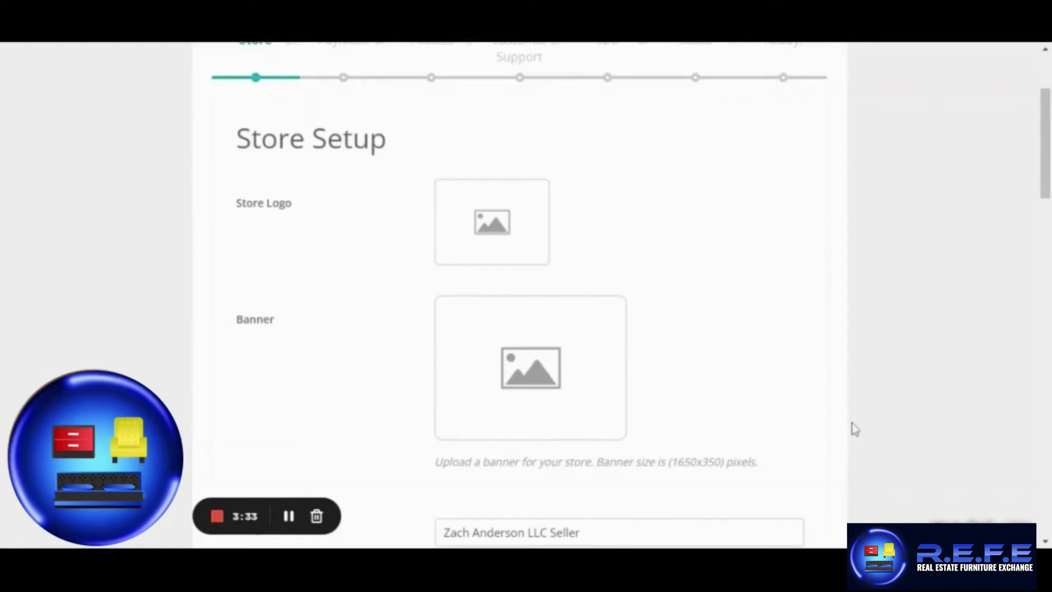
Upload logo.jpg as the store logo.
left_click(501, 247)
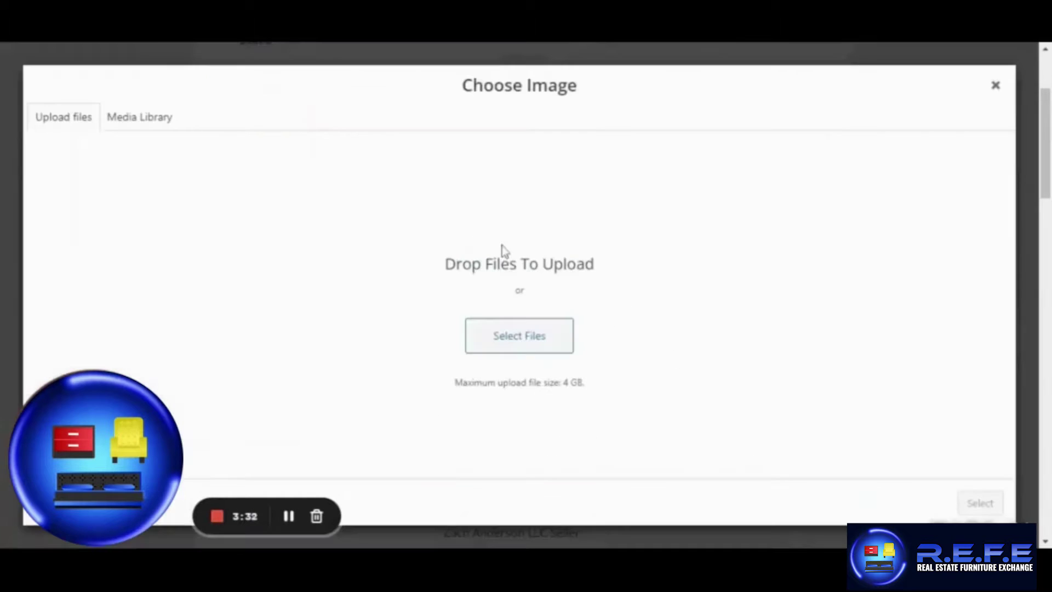
left_click(520, 344)
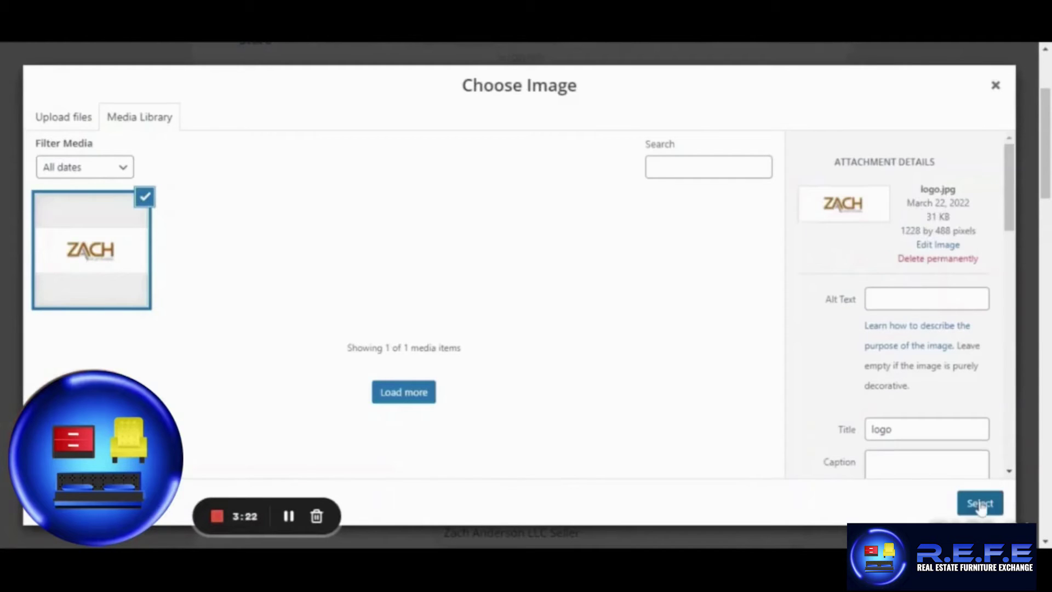
left_click(980, 503)
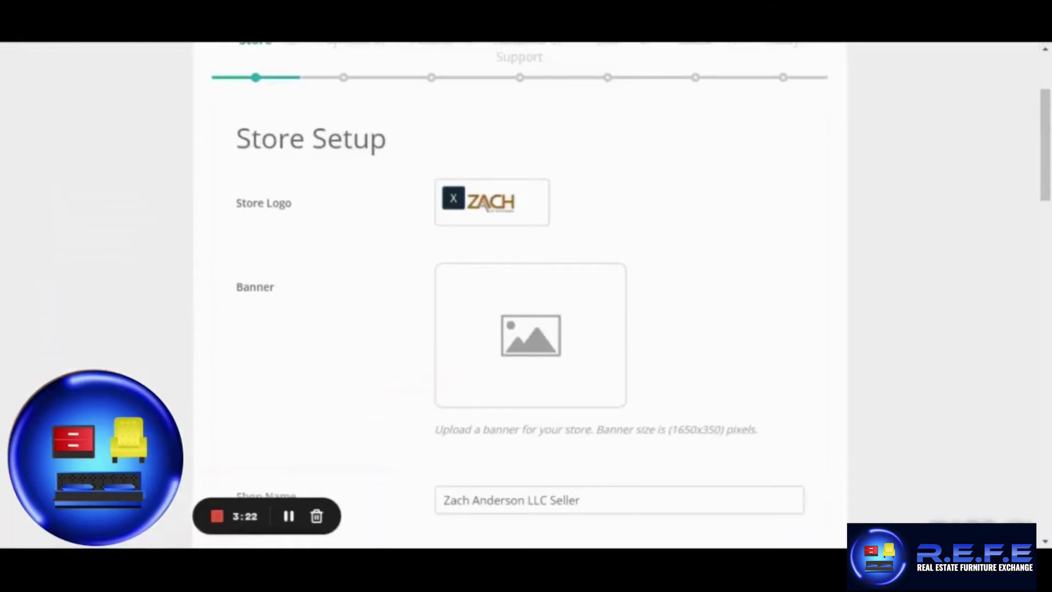
Upload the bedroom design image and select it as the store banner.
left_click(521, 355)
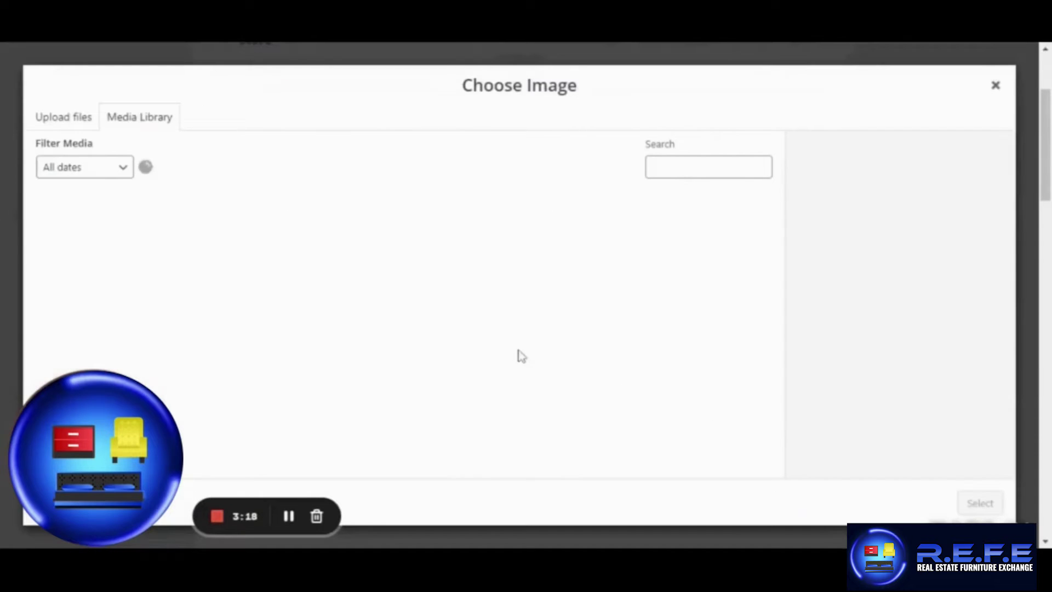
left_click(68, 122)
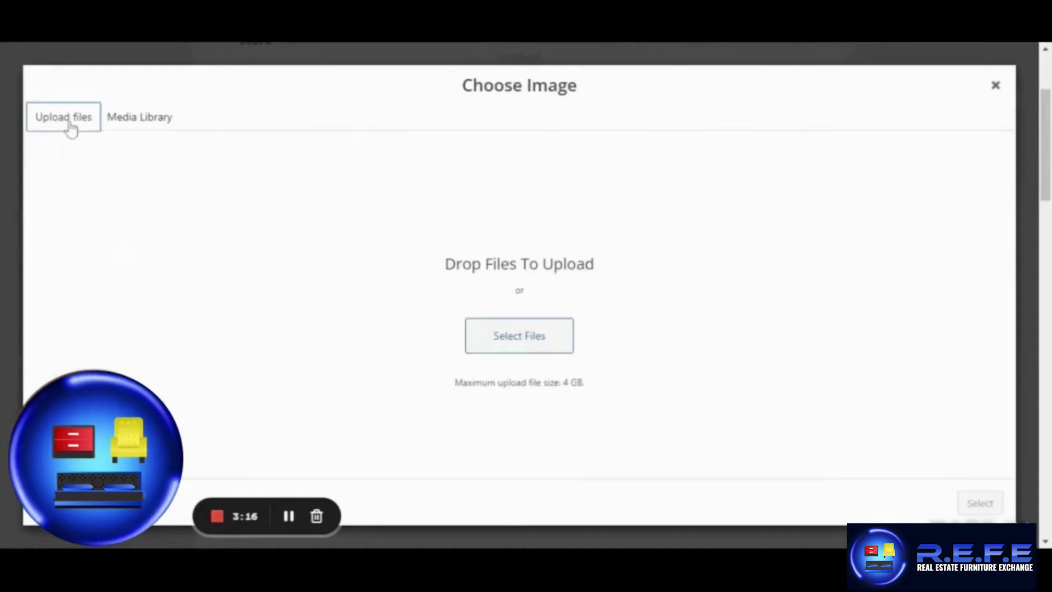
left_click(497, 333)
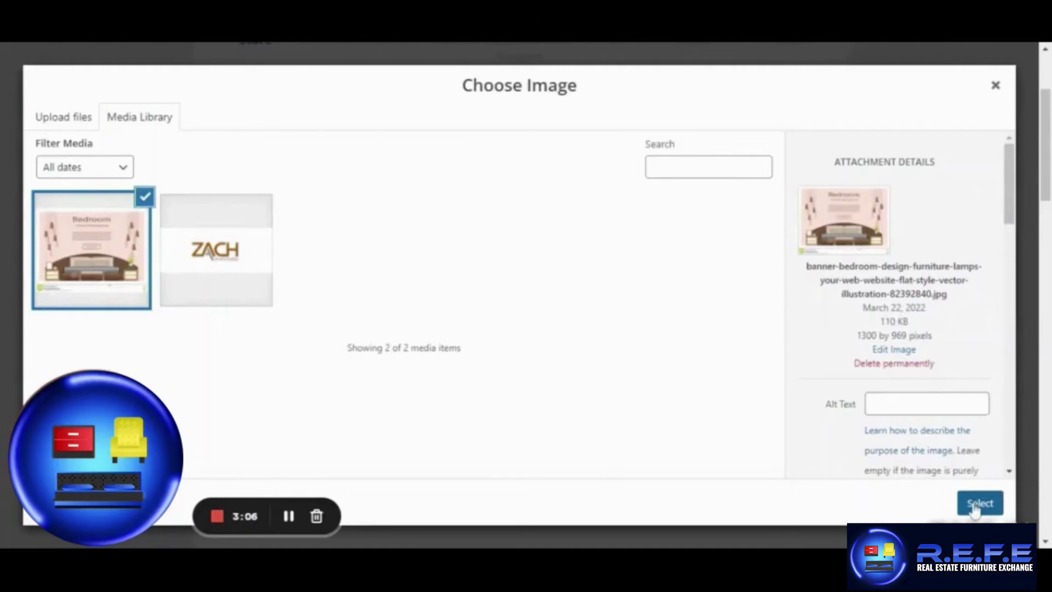
left_click(973, 508)
Scroll to the bottom of the store details form and continue to Payment Setup.
scroll(367, 468, "down", 8)
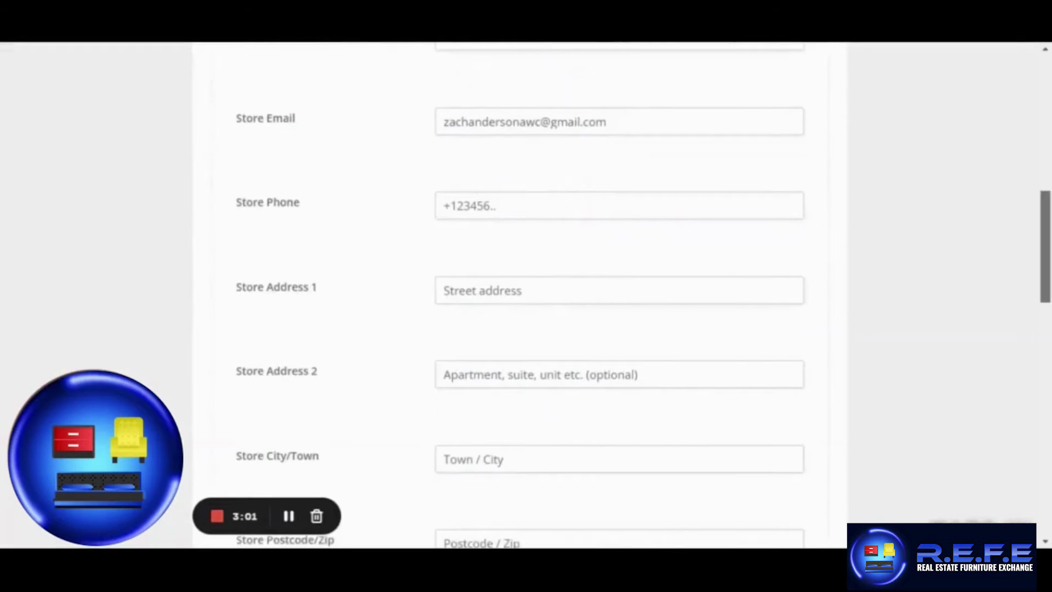
scroll(619, 296, "up", 1)
scroll(619, 295, "down", 4)
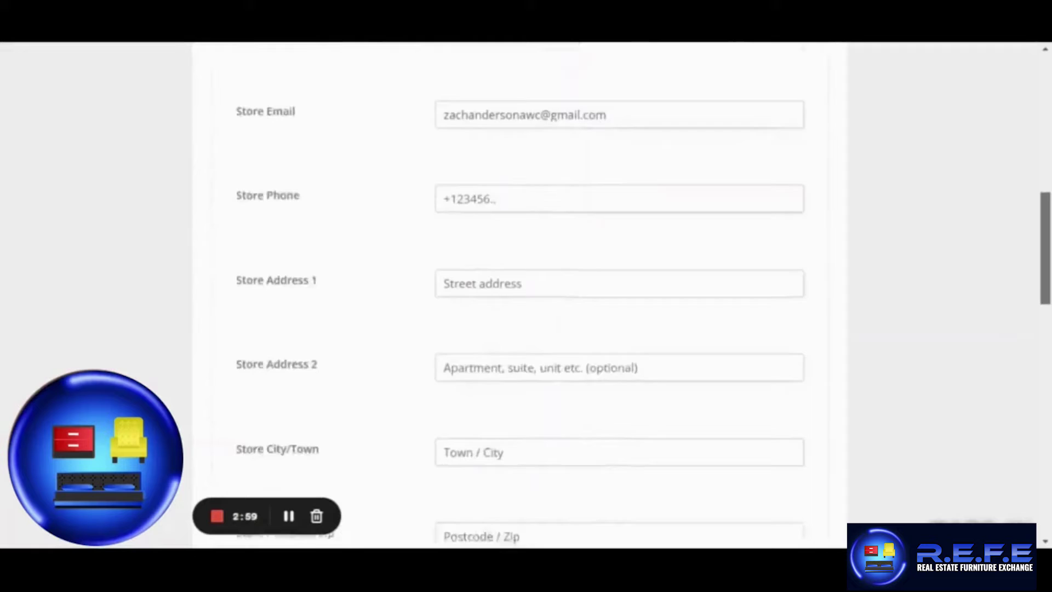
scroll(619, 295, "down", 5)
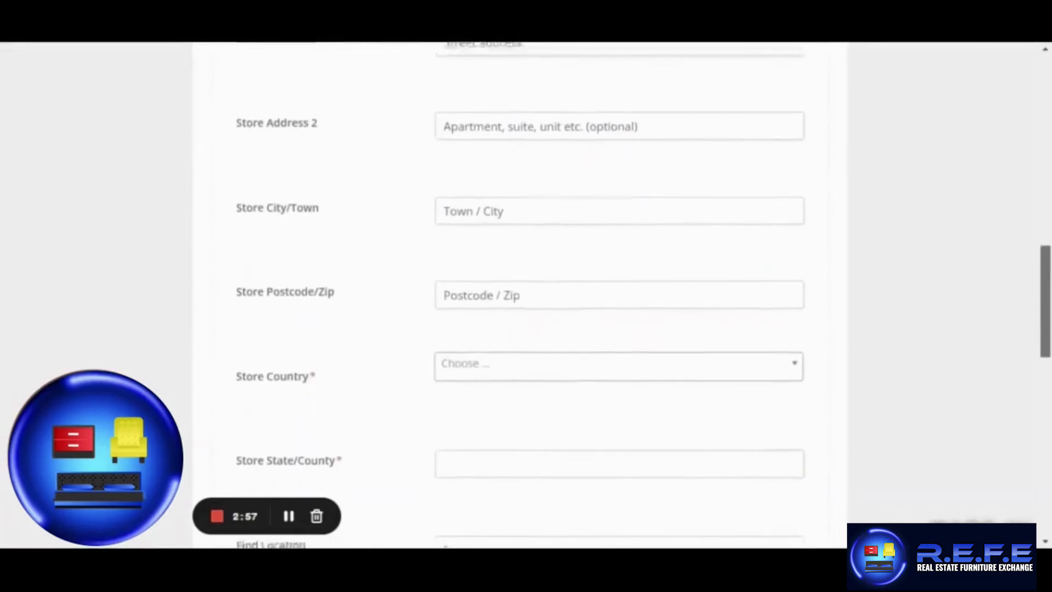
scroll(619, 296, "down", 3)
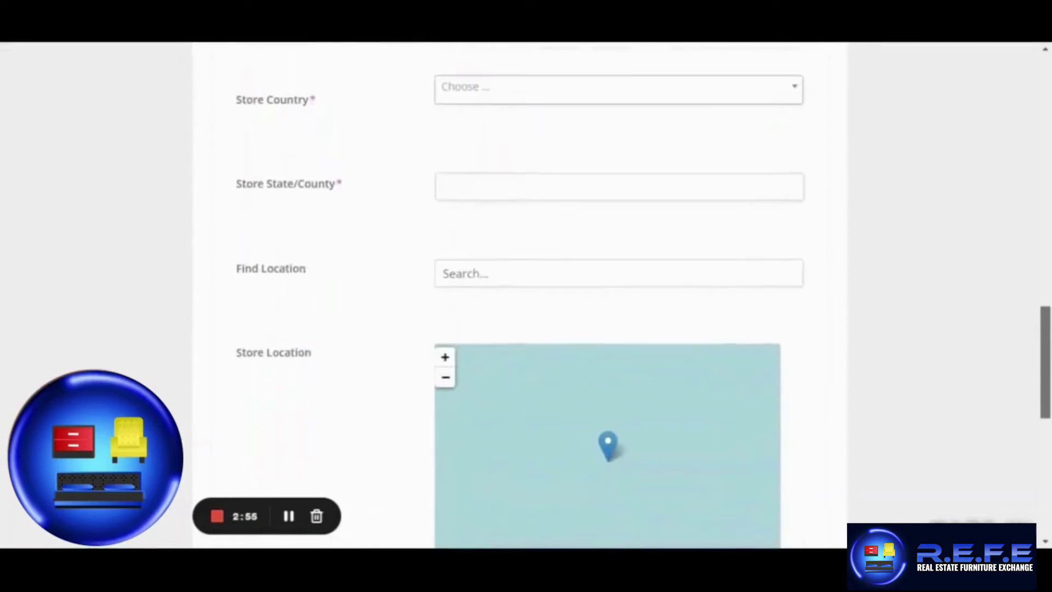
scroll(619, 295, "down", 4)
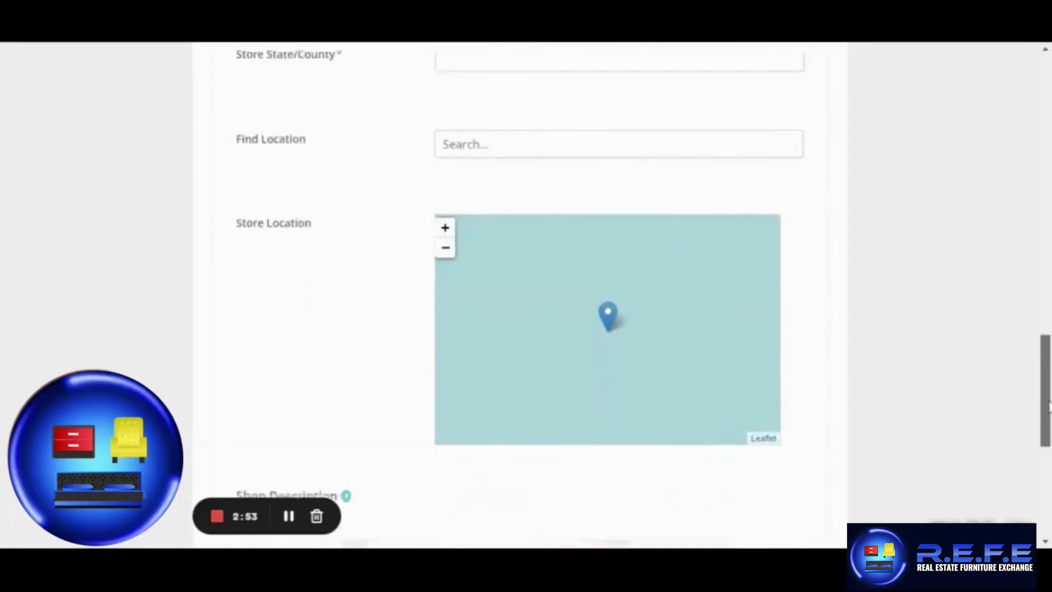
scroll(1047, 438, "down", 3)
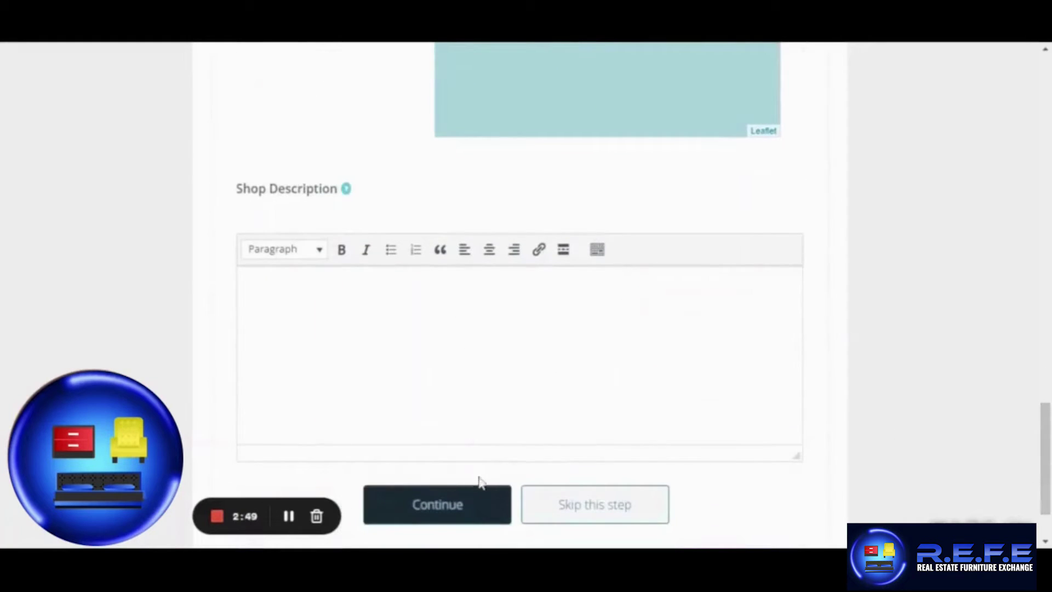
left_click(432, 496)
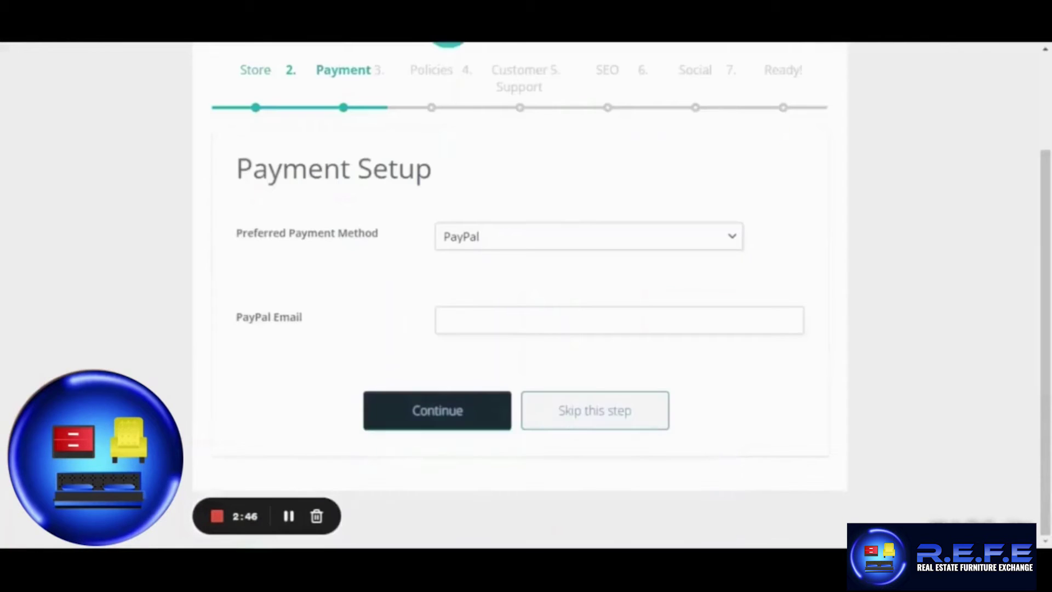
Change the preferred payment method from Bank Transfer to Cash Pay and continue.
left_click(512, 243)
left_click(510, 277)
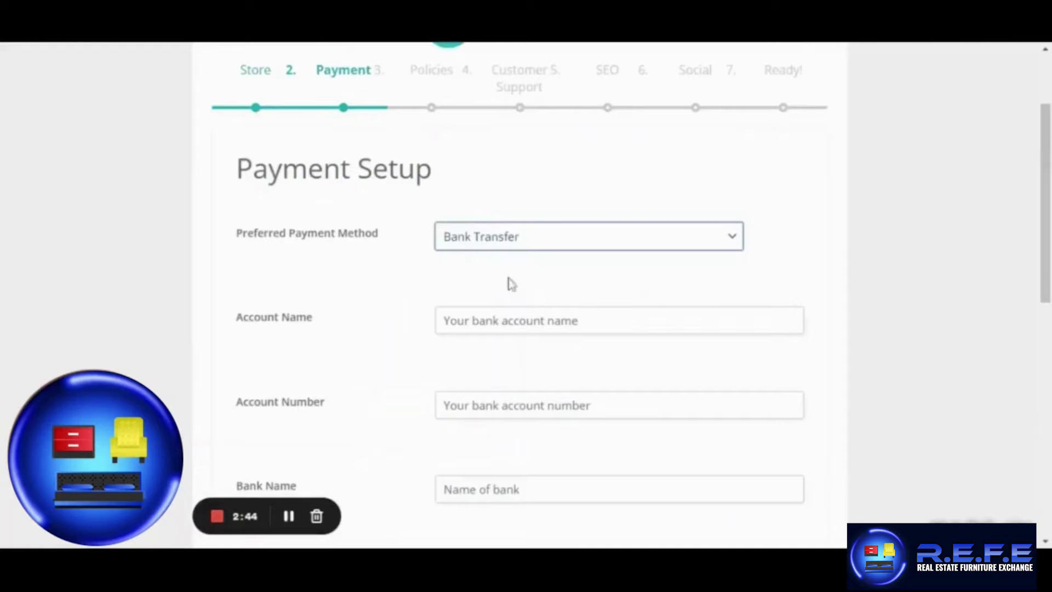
scroll(509, 282, "down", 1)
scroll(520, 296, "down", 5)
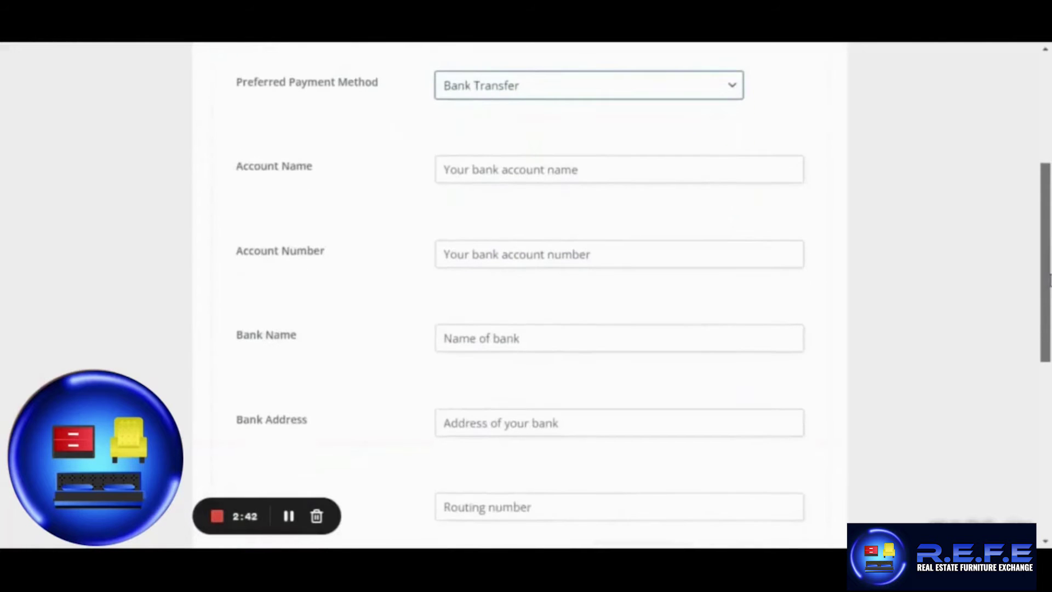
scroll(1045, 421, "down", 5)
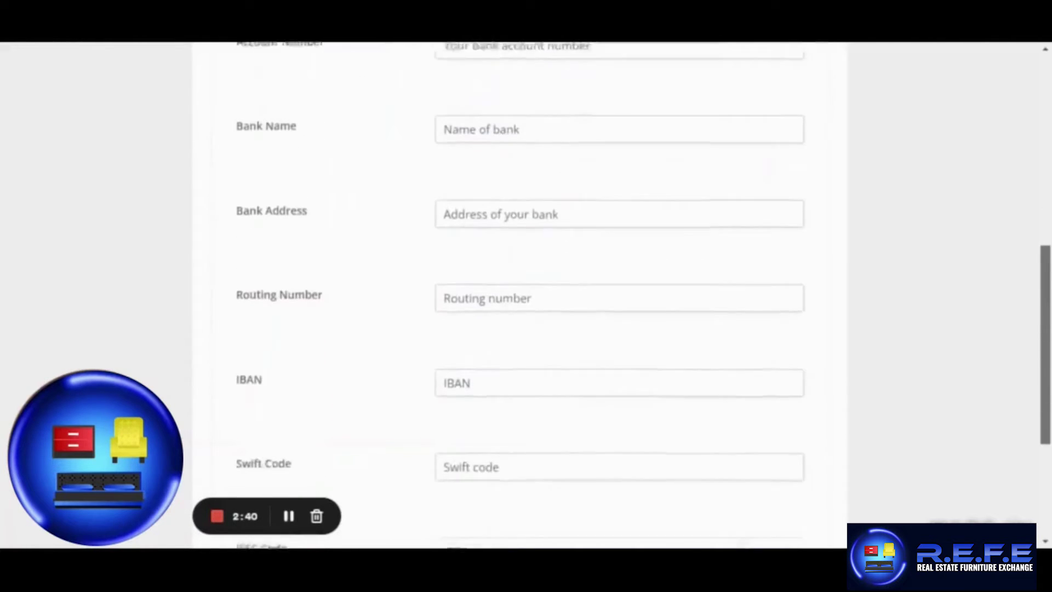
left_click_drag(1045, 422, 1043, 227)
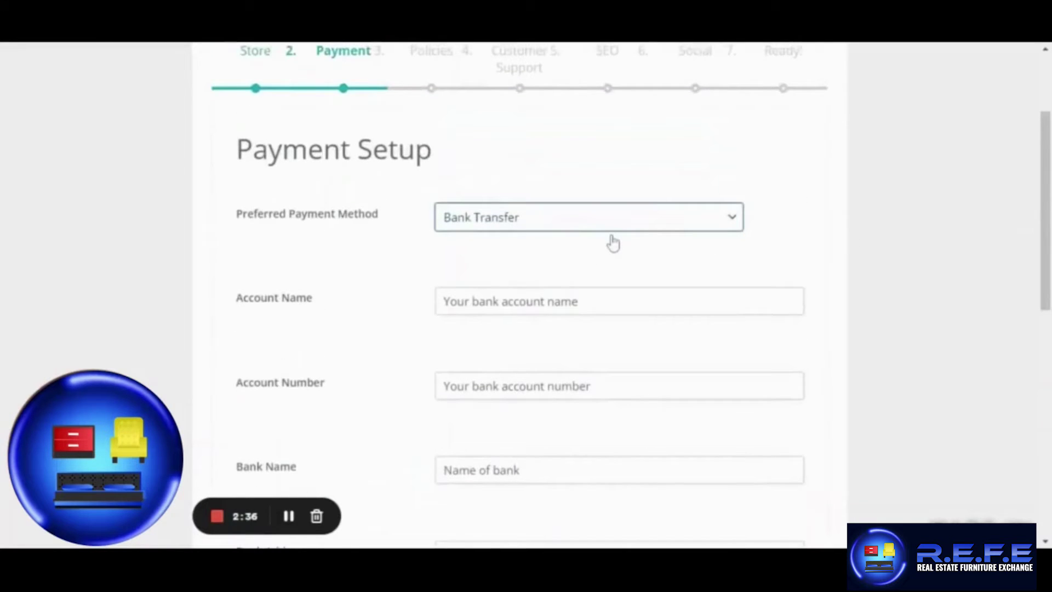
left_click(530, 285)
left_click(450, 335)
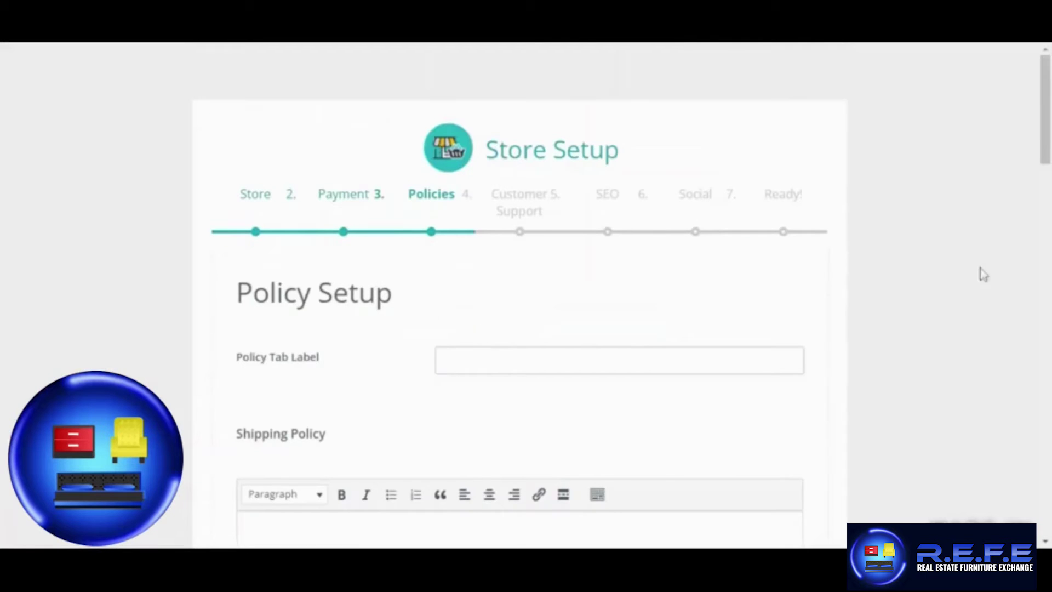
Leave the Shipping, Refund and Cancellation policies blank and continue.
scroll(983, 274, "down", 3)
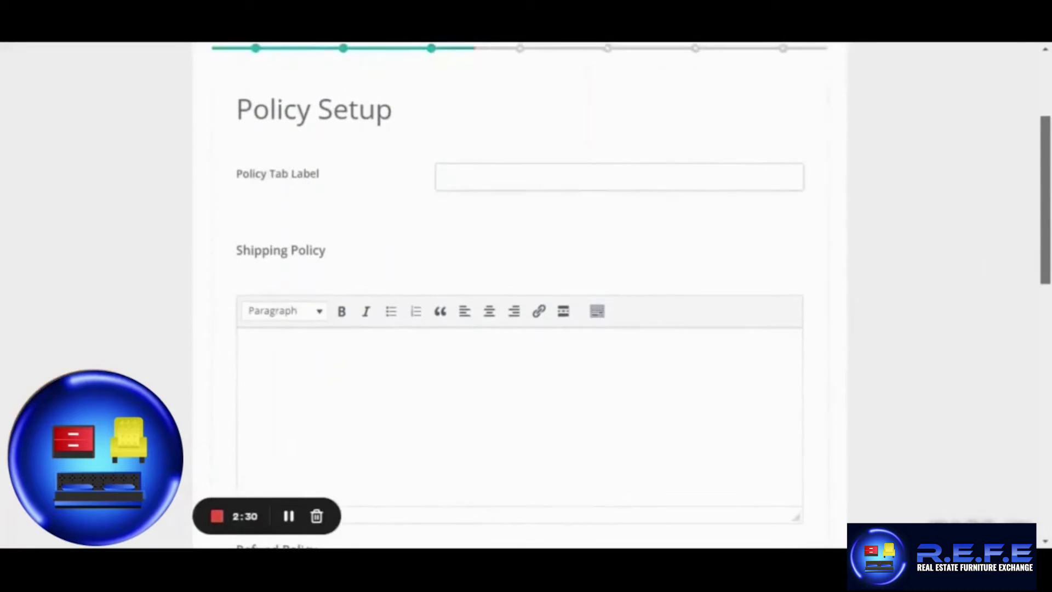
scroll(1042, 274, "down", 4)
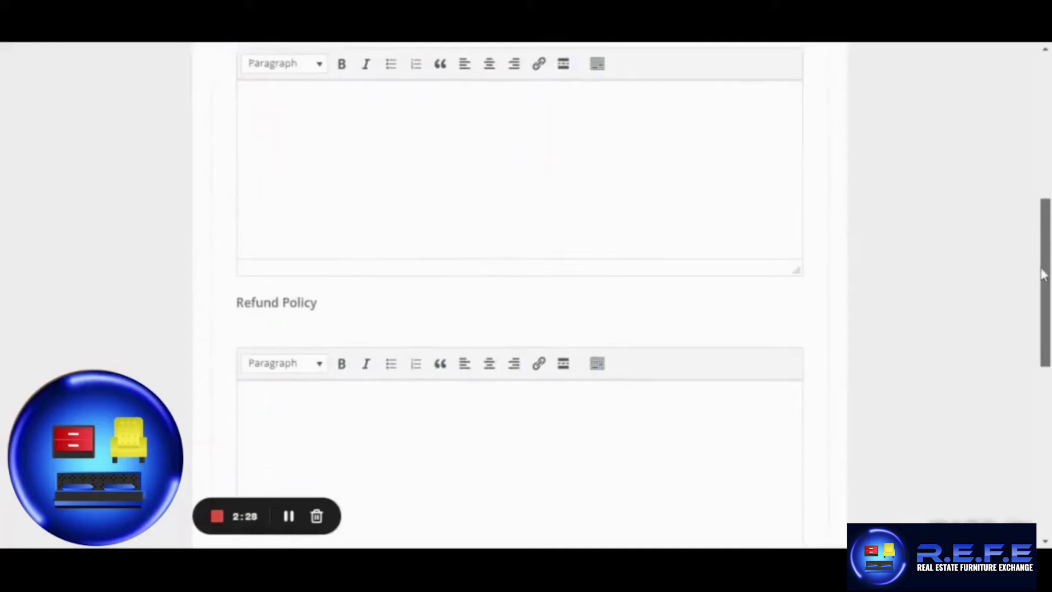
left_click_drag(1042, 273, 1004, 444)
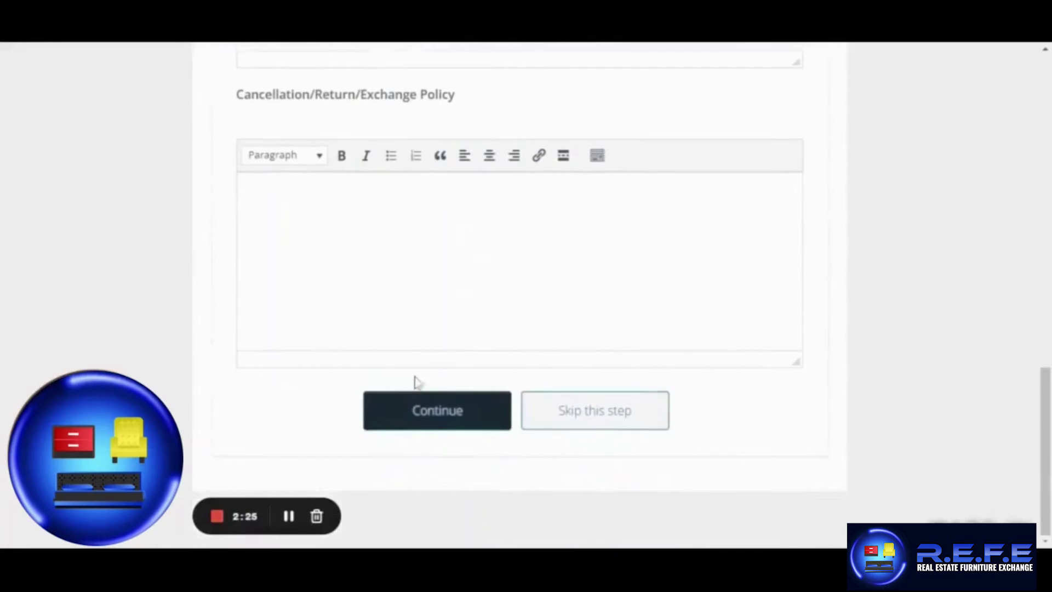
left_click(415, 408)
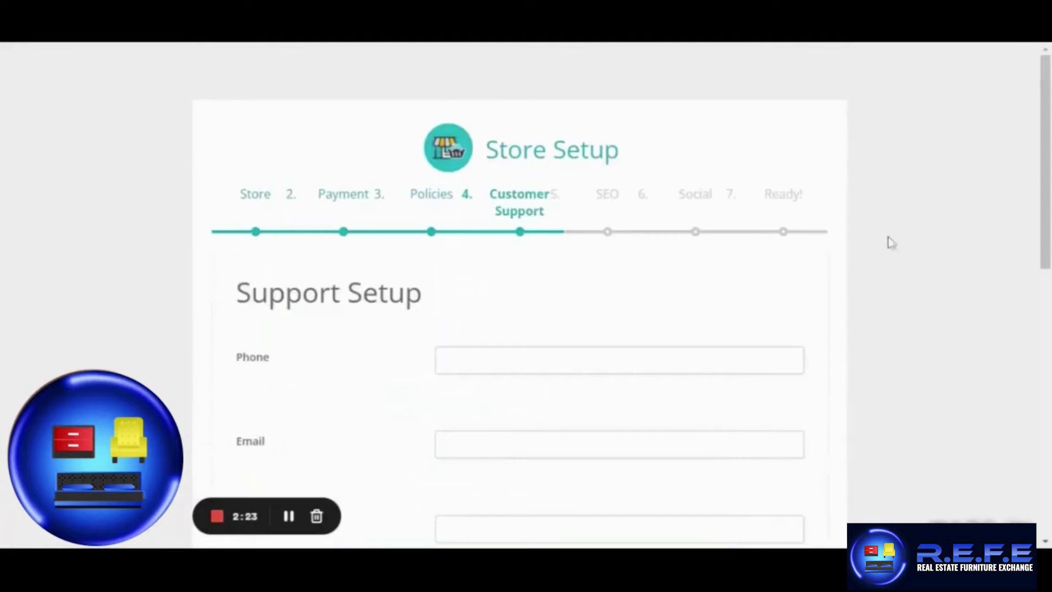
Pass the Customer Support and Store SEO steps with all fields left blank.
left_click_drag(1046, 127, 1043, 386)
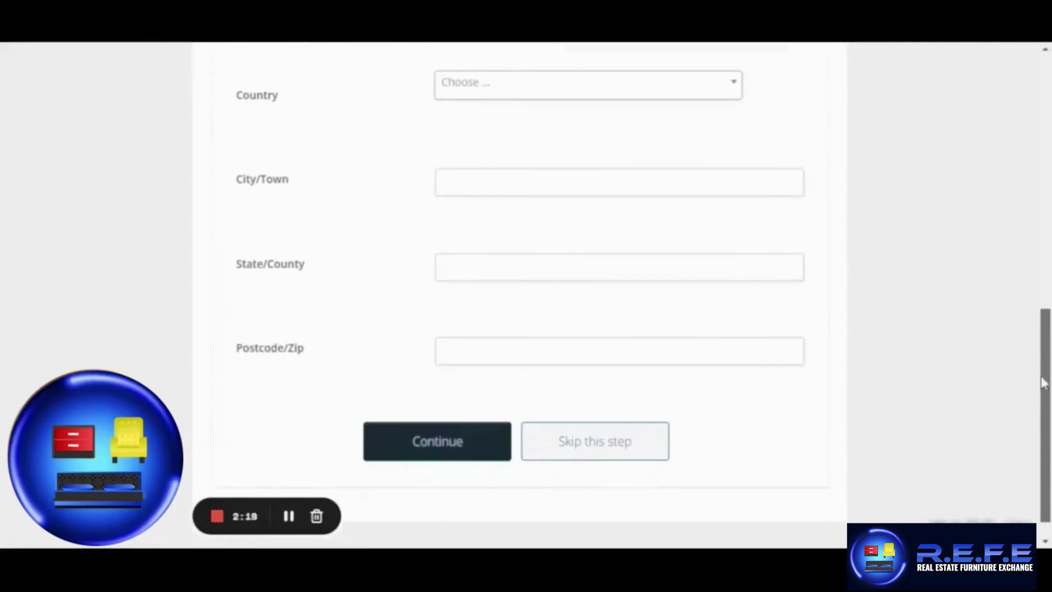
left_click(452, 445)
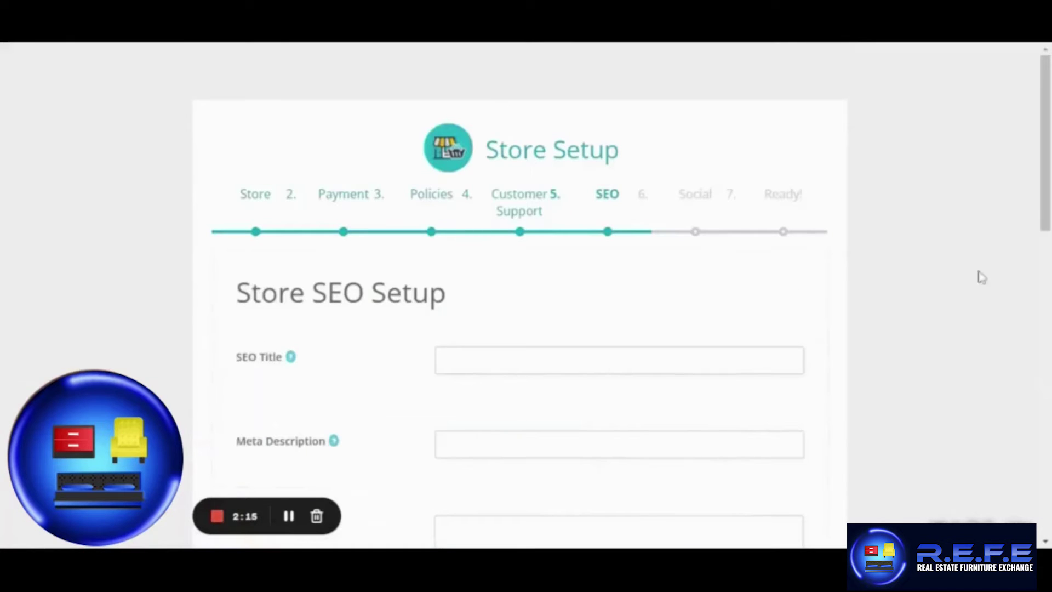
left_click_drag(1045, 219, 1045, 280)
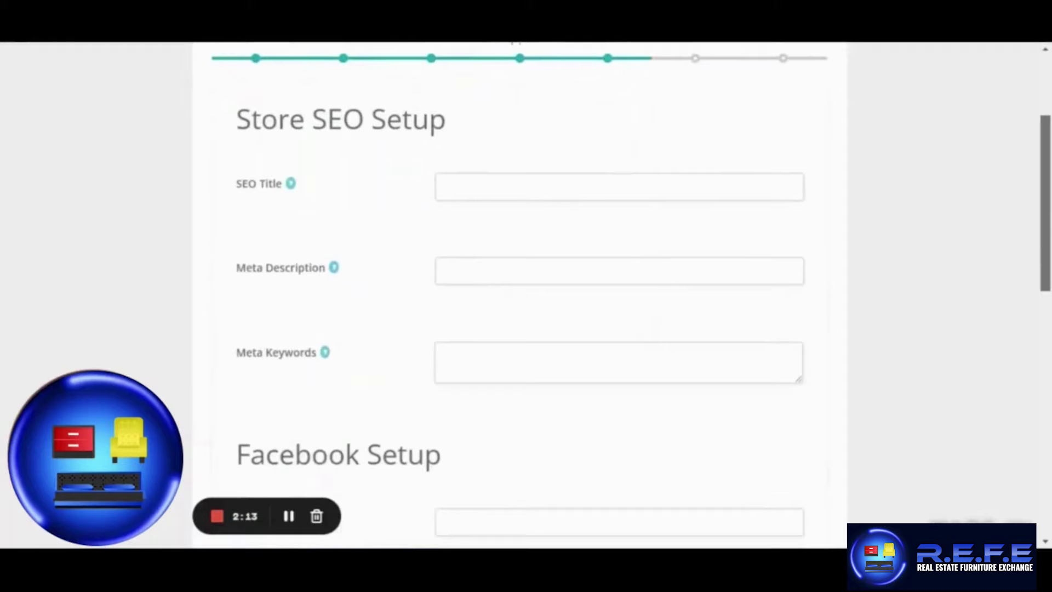
left_click_drag(1044, 197, 1017, 418)
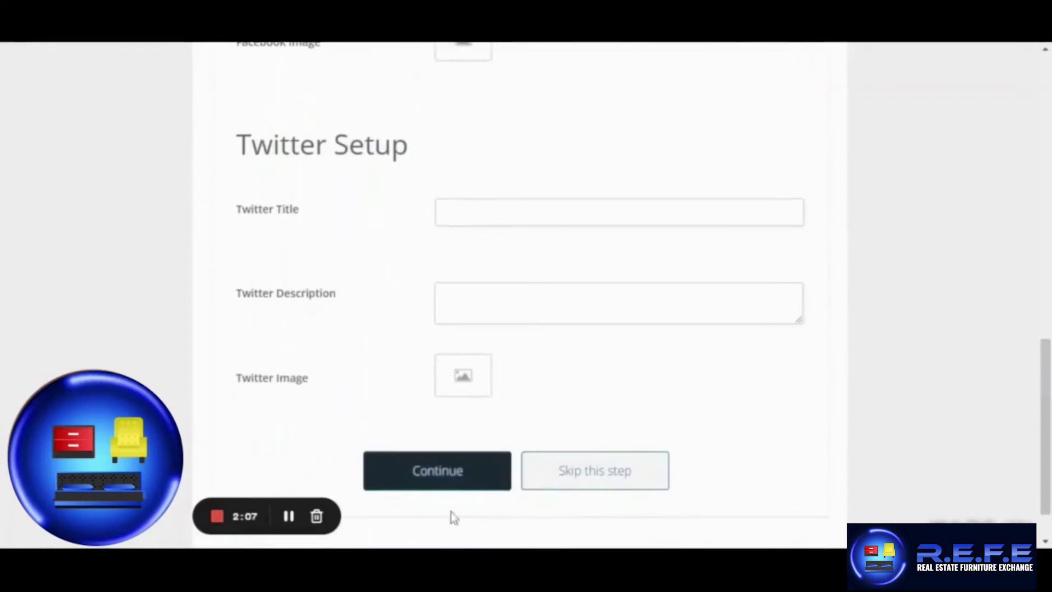
left_click(438, 471)
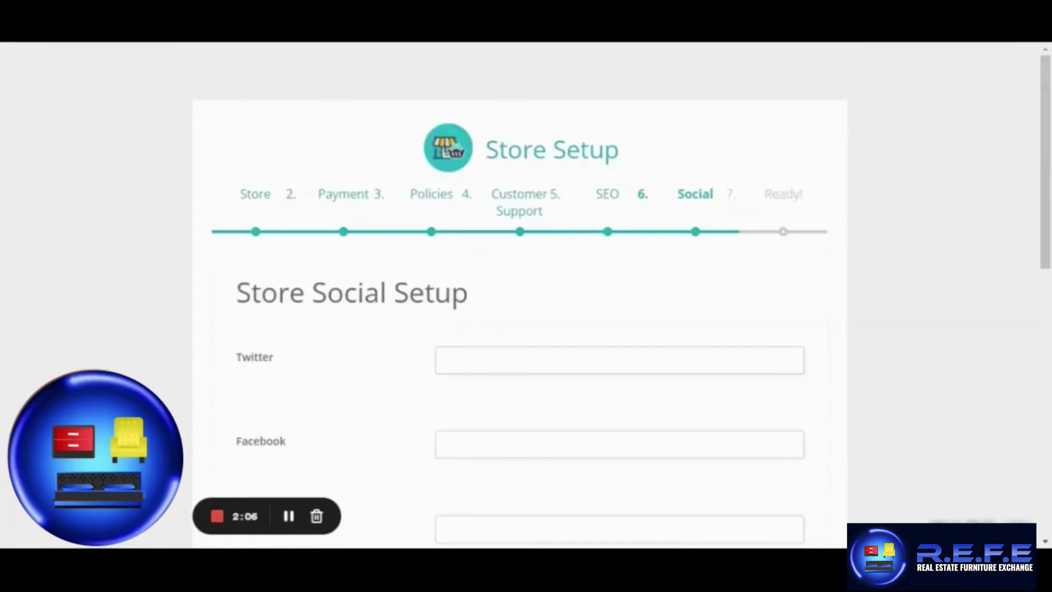
Leave the social links blank, reach the 'We Are Done!' page and go to the vendor dashboard.
scroll(1025, 208, "down", 4)
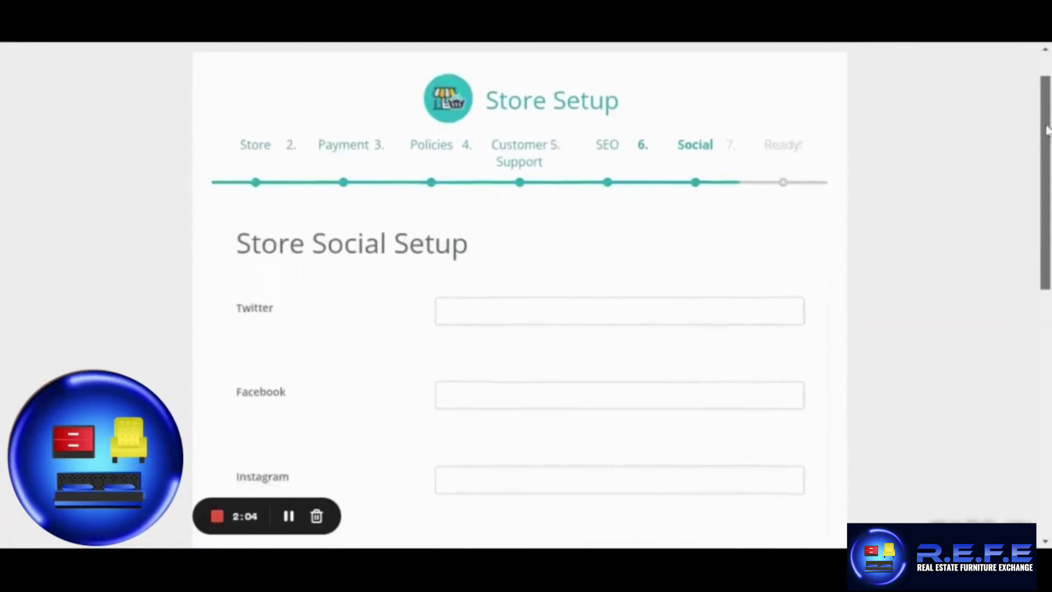
scroll(1025, 209, "down", 6)
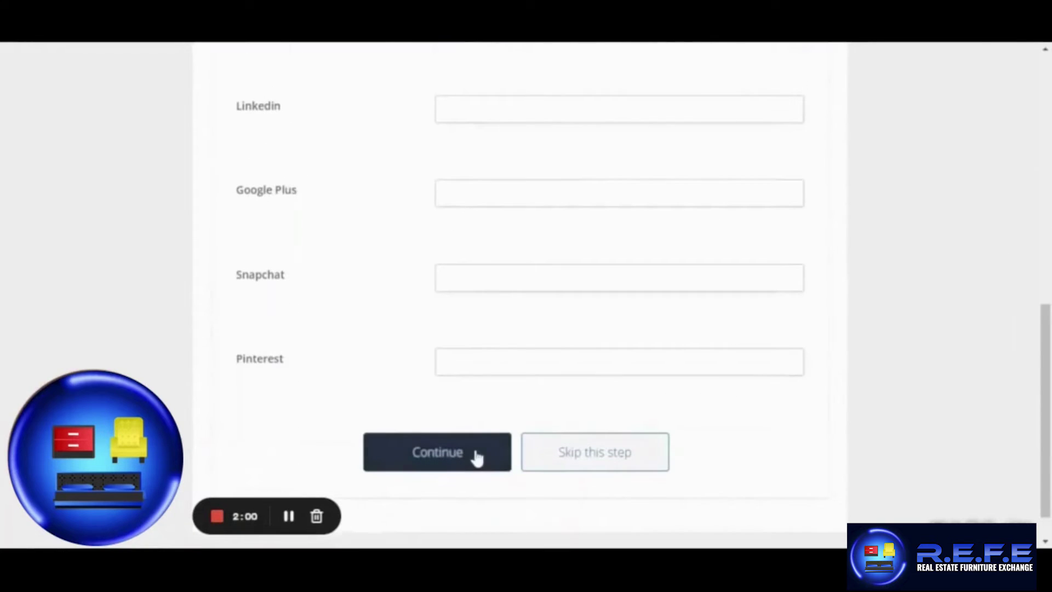
left_click(288, 516)
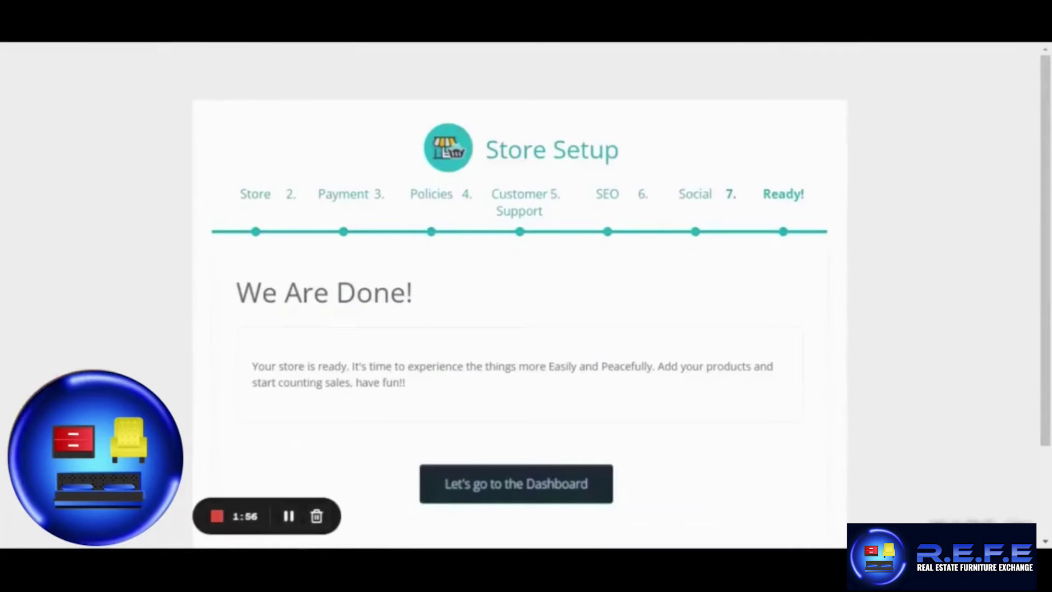
scroll(477, 457, "down", 1)
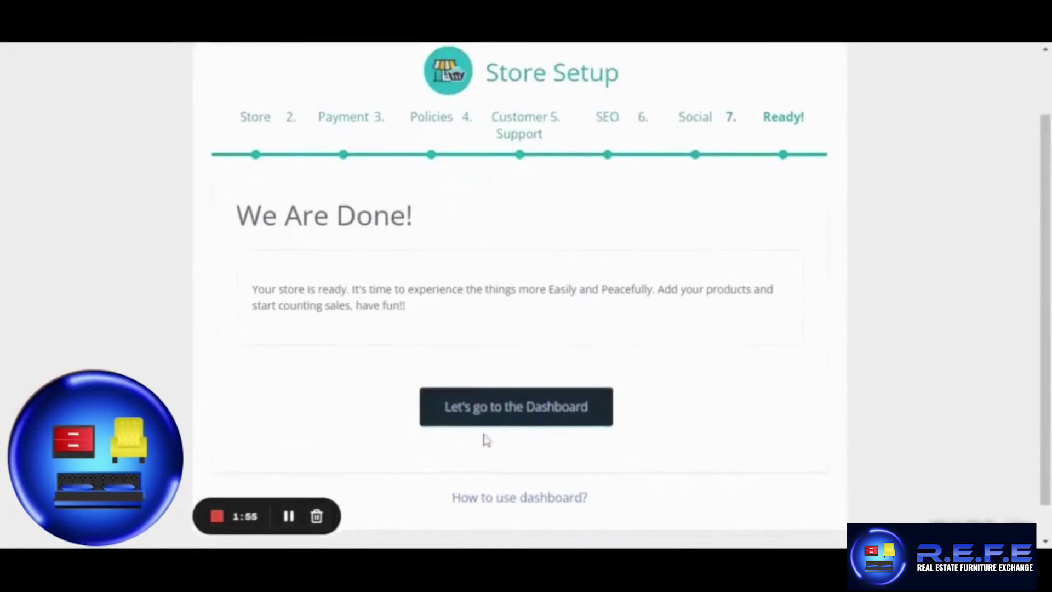
left_click(509, 408)
scroll(505, 514, "down", 1)
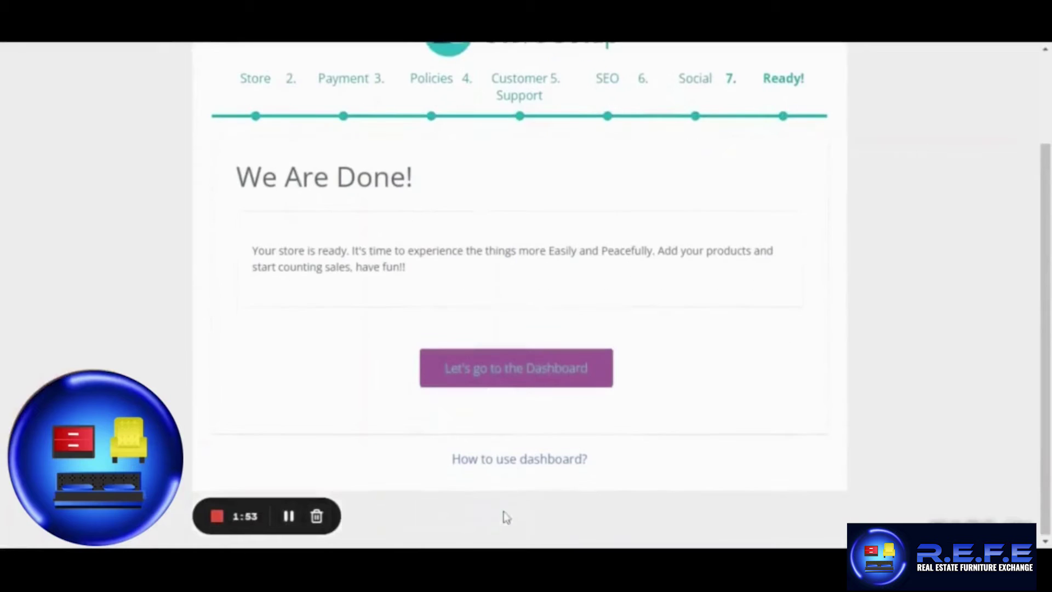
left_click(510, 463)
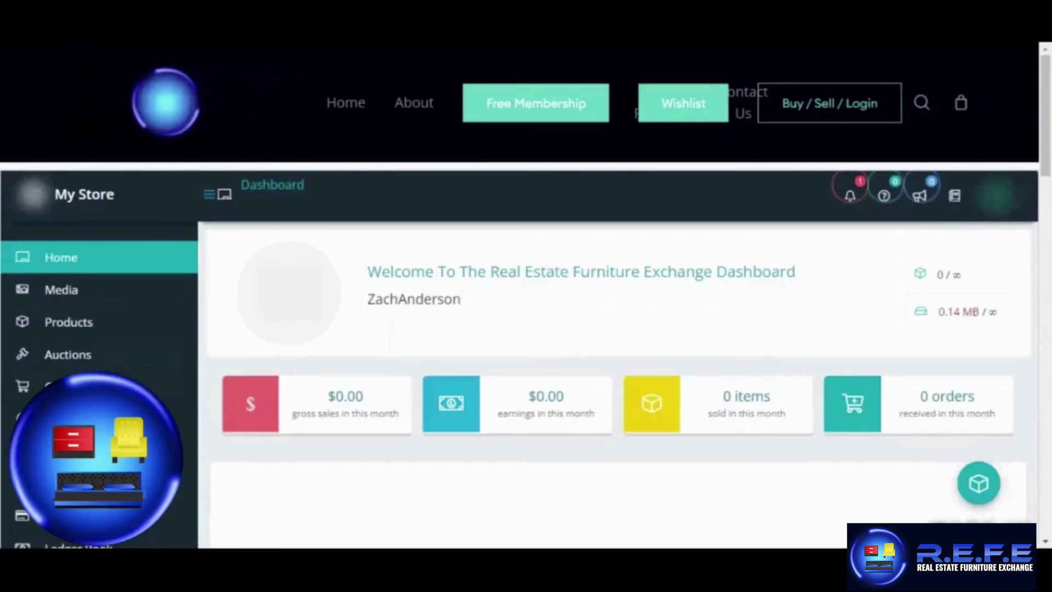
scroll(507, 468, "down", 1)
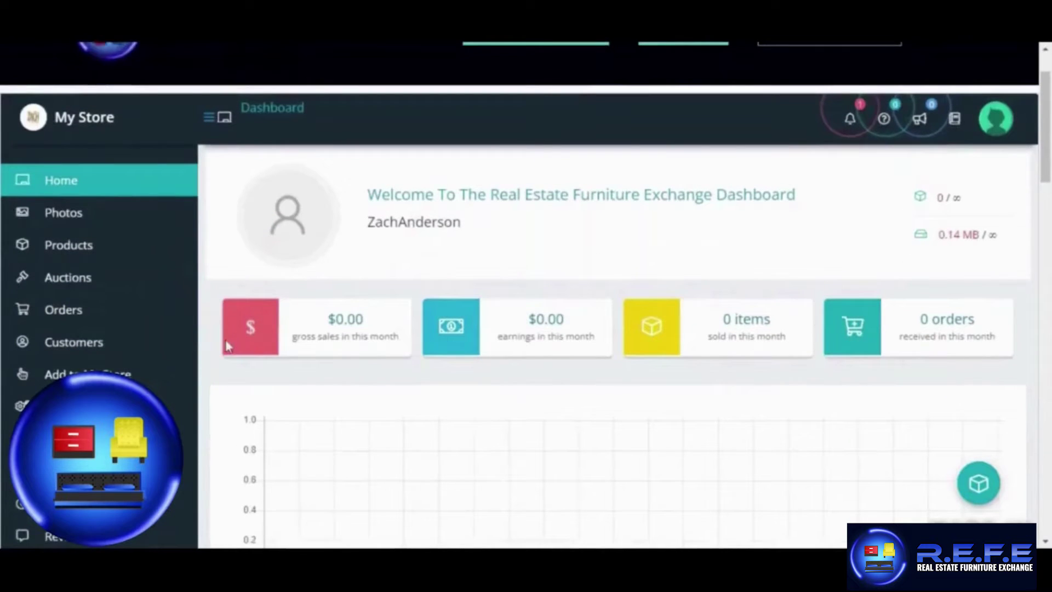
scroll(216, 331, "up", 1)
scroll(214, 328, "down", 2)
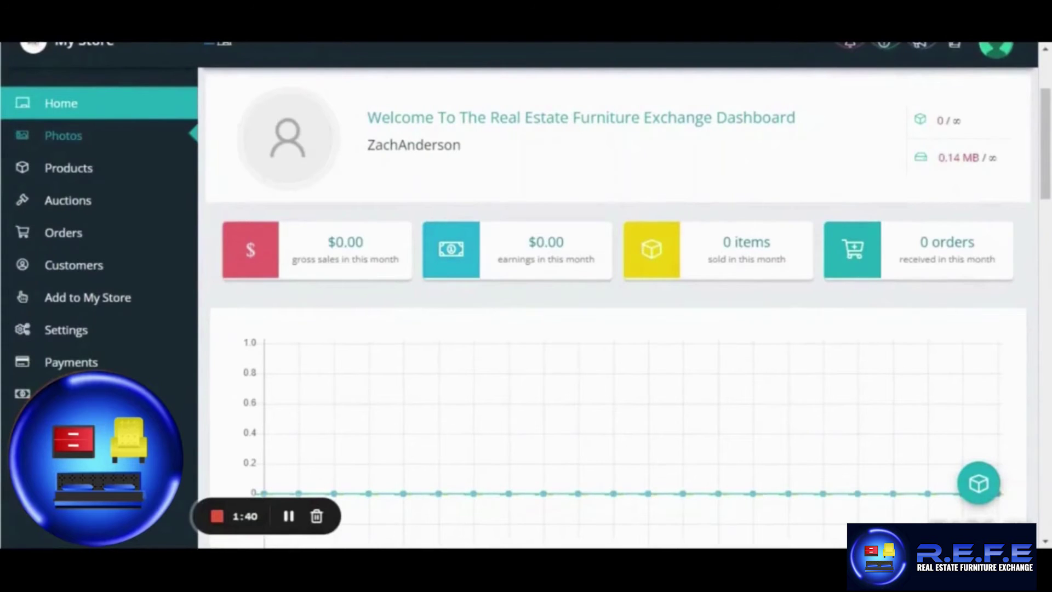
mouse_move(80, 171)
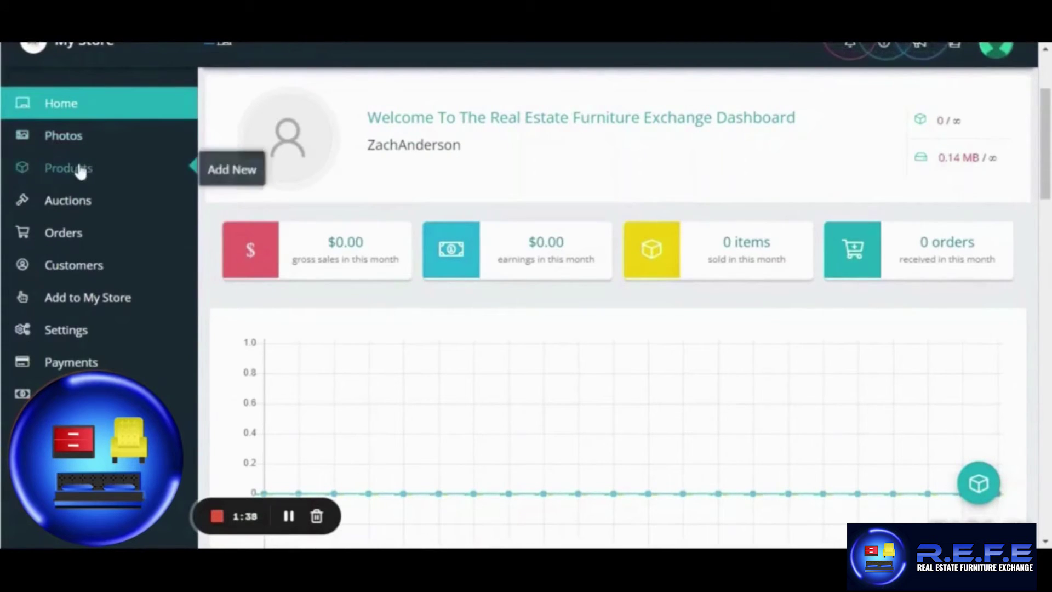
scroll(82, 200, "down", 2)
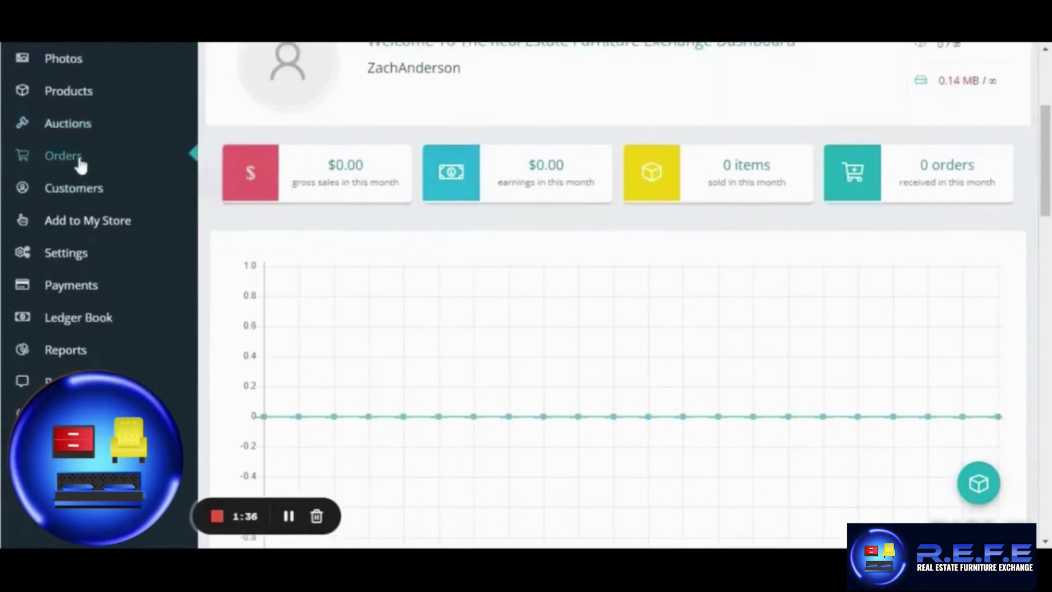
scroll(82, 170, "down", 2)
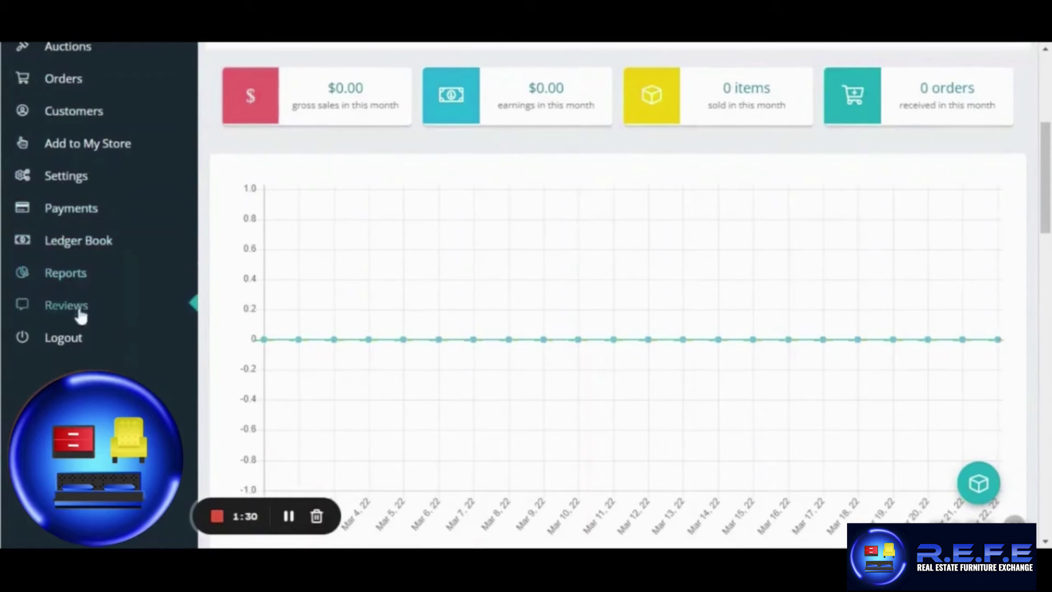
scroll(81, 344, "up", 2)
scroll(81, 344, "up", 4)
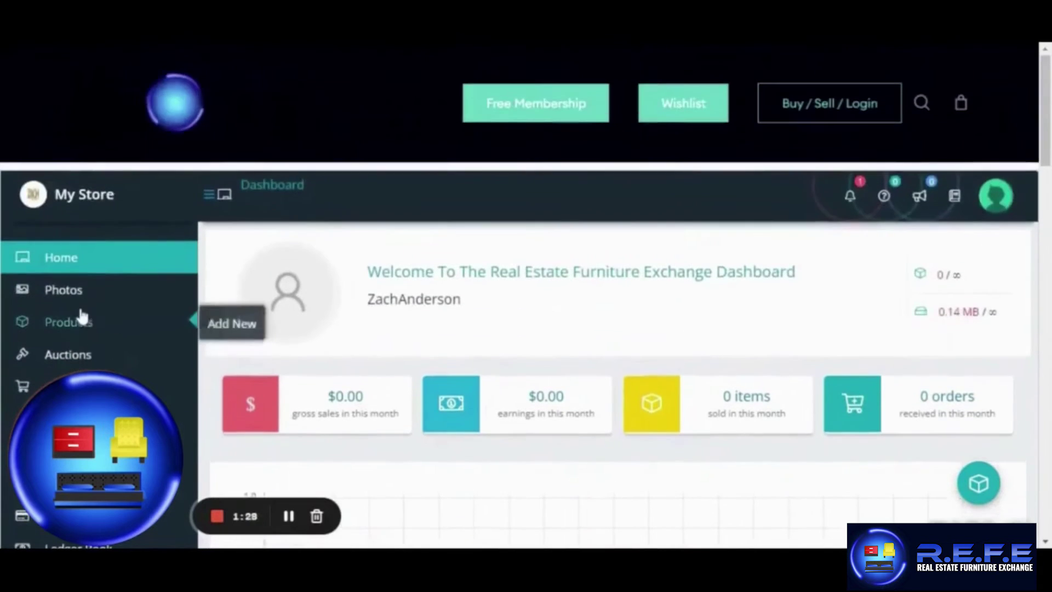
scroll(82, 301, "down", 1)
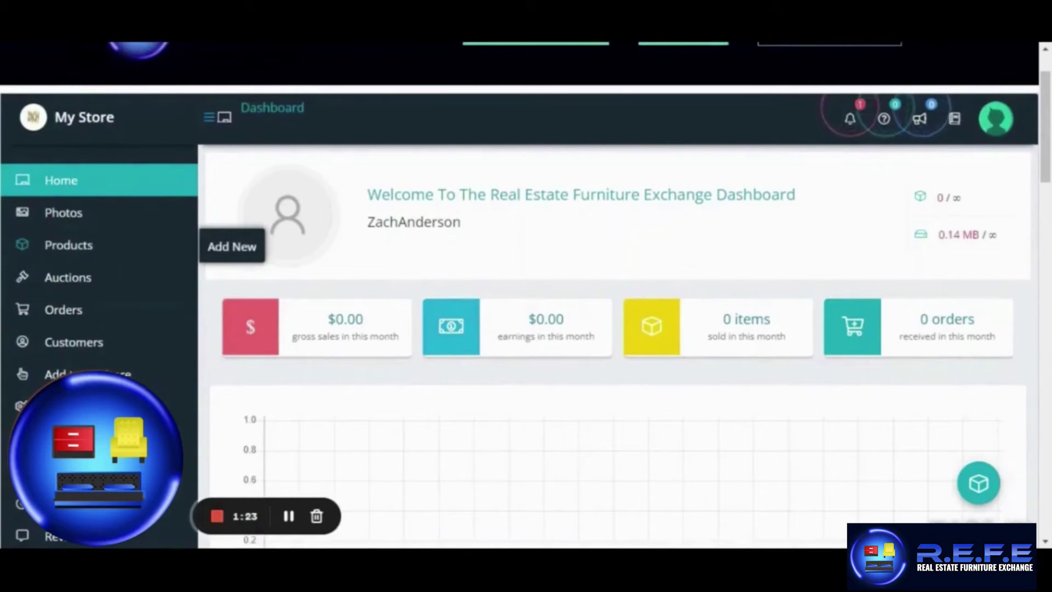
Draft Red High Quality Sofa as a Simple Product, price 450, sale 200, category Furniture.
left_click(225, 257)
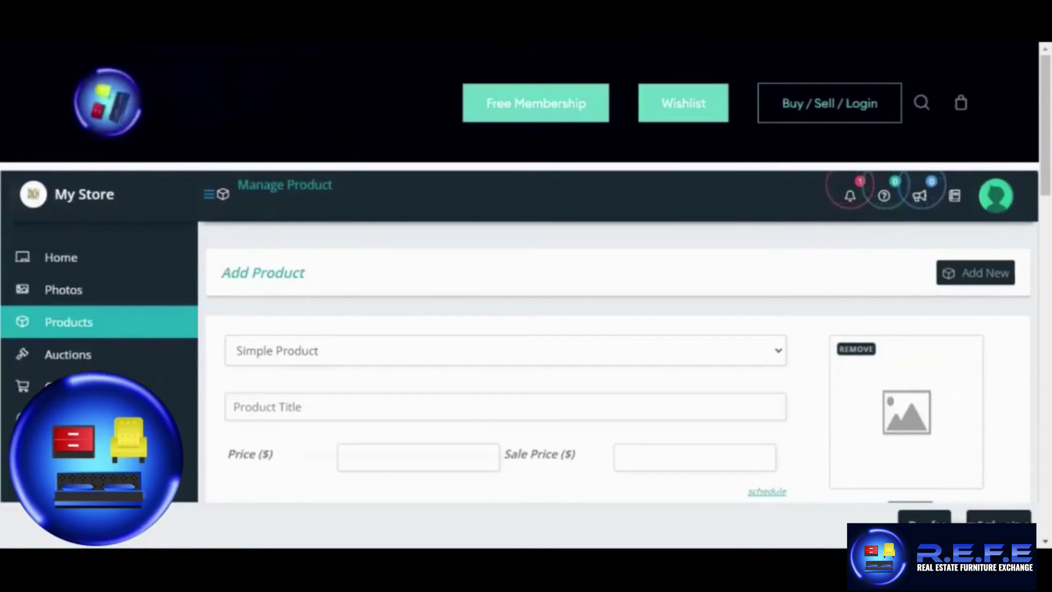
scroll(223, 263, "down", 1)
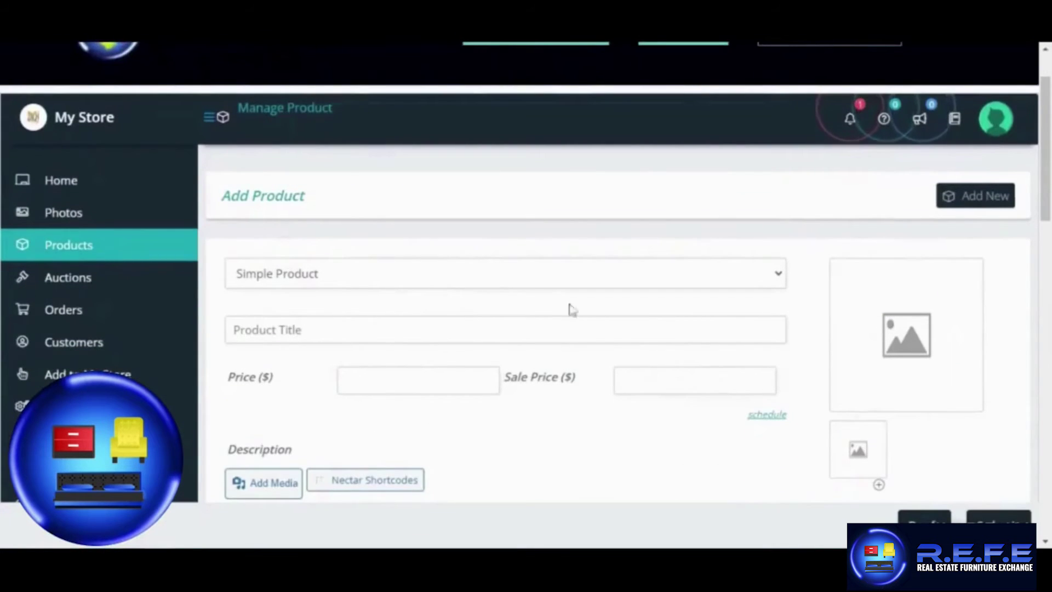
scroll(403, 255, "down", 1)
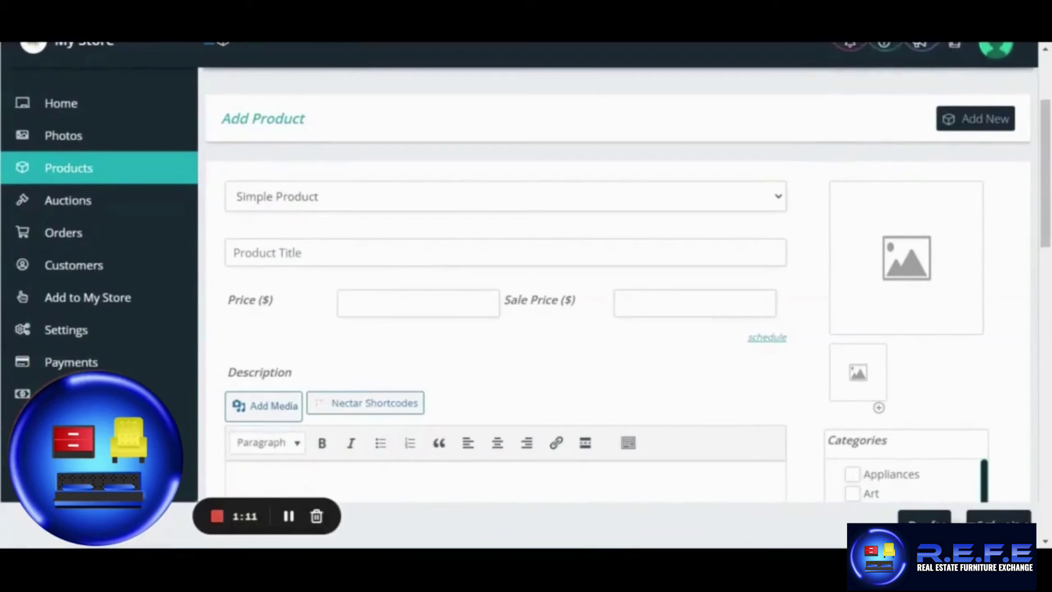
left_click(345, 197)
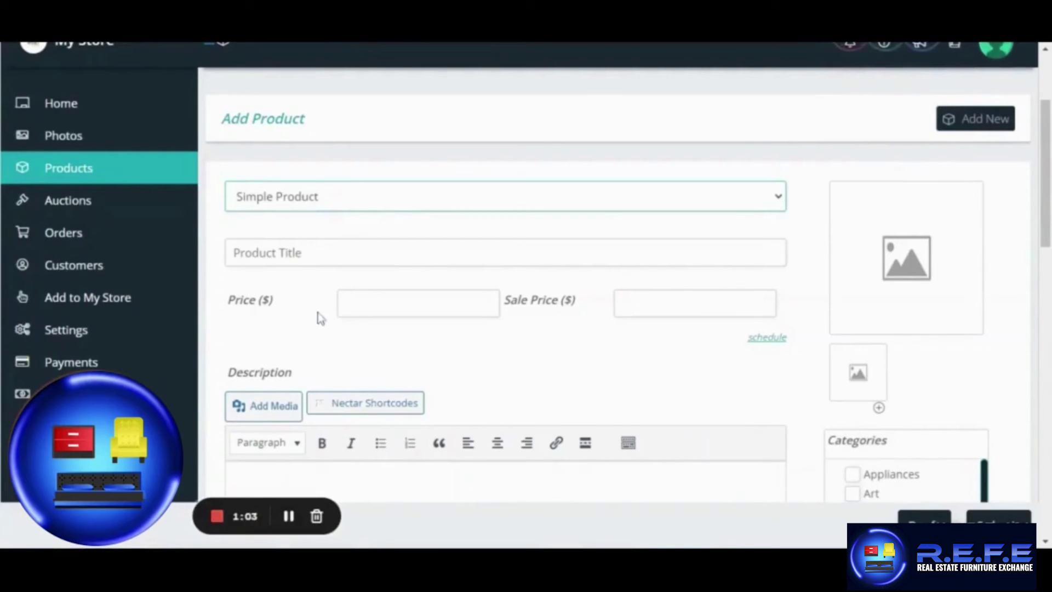
left_click(318, 311)
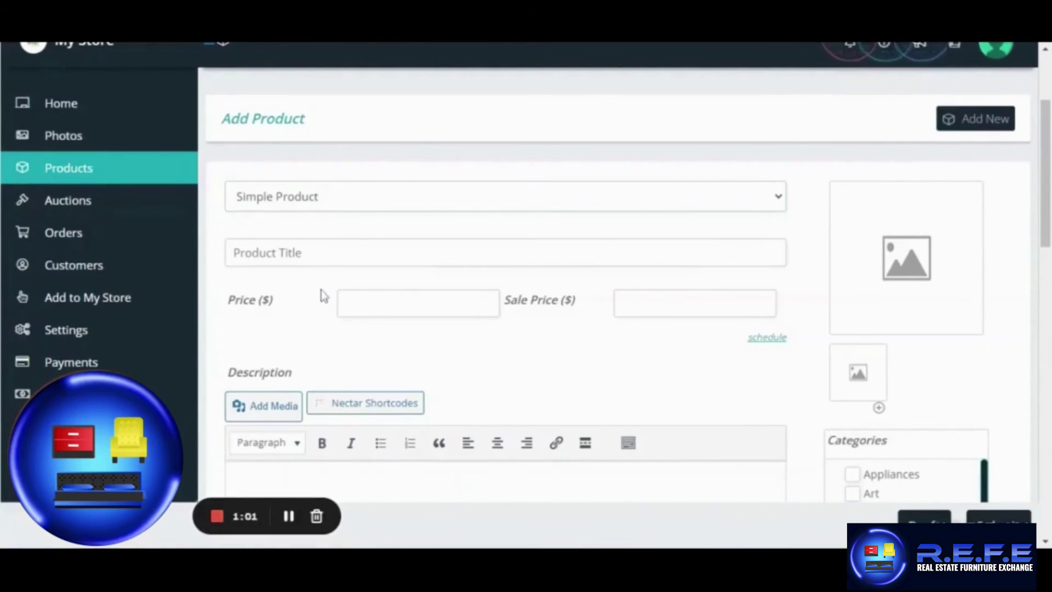
scroll(322, 298, "down", 2)
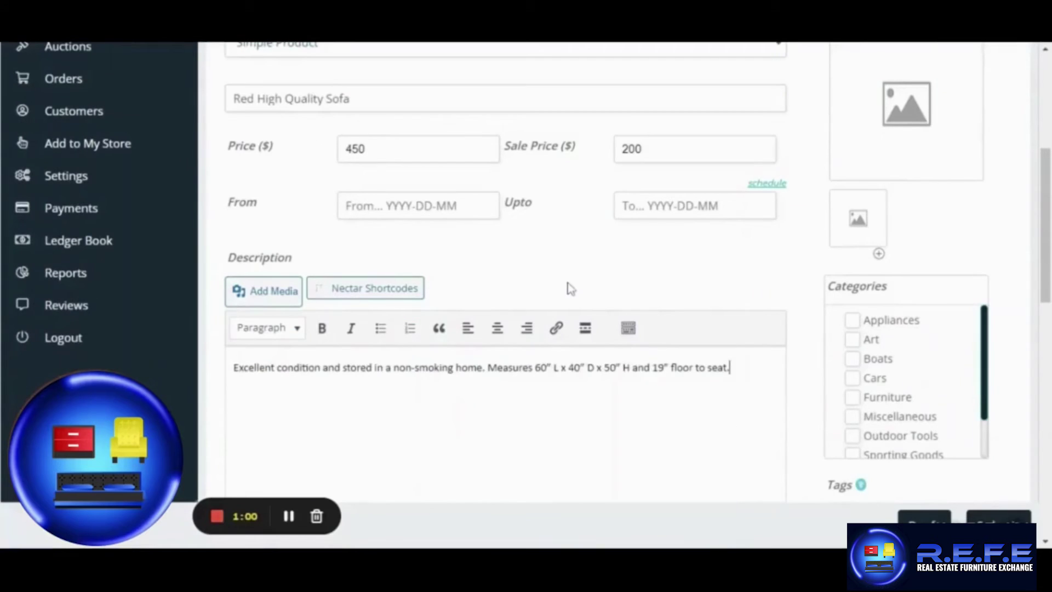
scroll(549, 306, "up", 2)
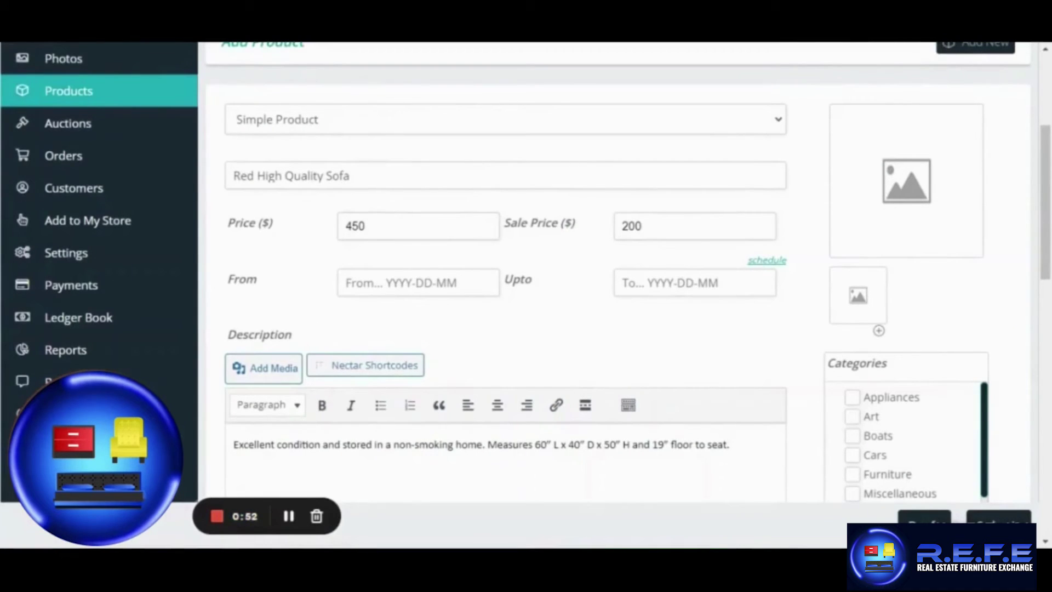
scroll(662, 279, "down", 1)
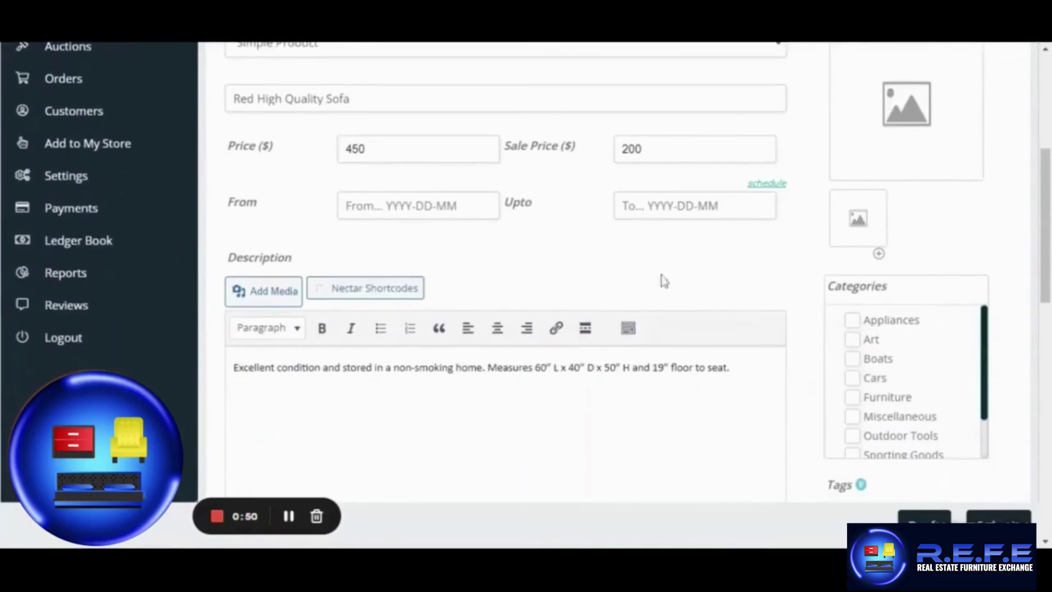
scroll(654, 320, "down", 1)
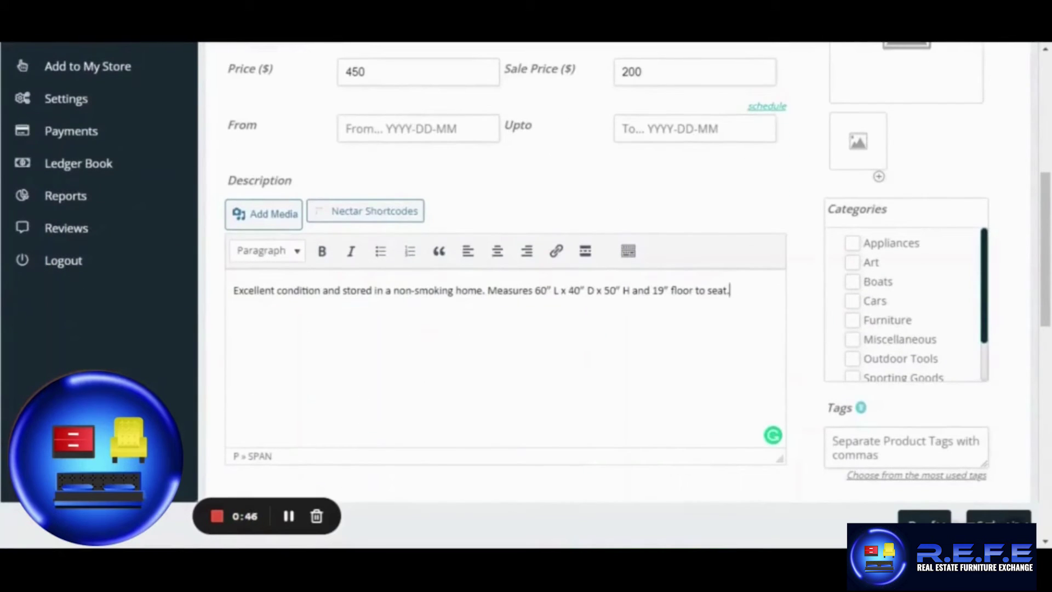
left_click(850, 320)
scroll(805, 305, "up", 2)
Set Furniture-PNG-File.png, the red sofa picture from the Media Library, as the product image.
left_click(905, 181)
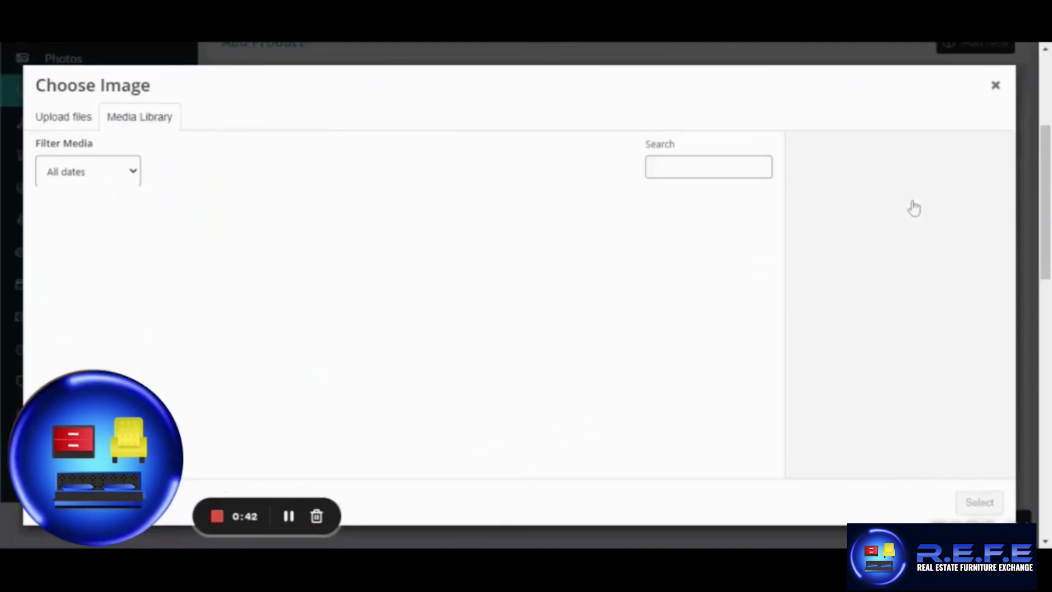
left_click(79, 119)
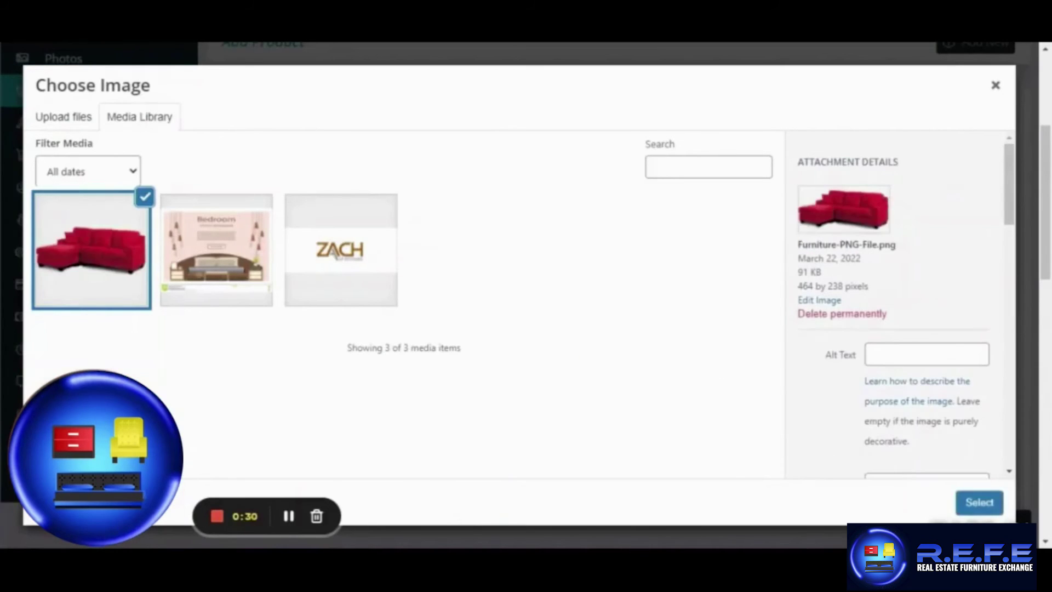
left_click(989, 507)
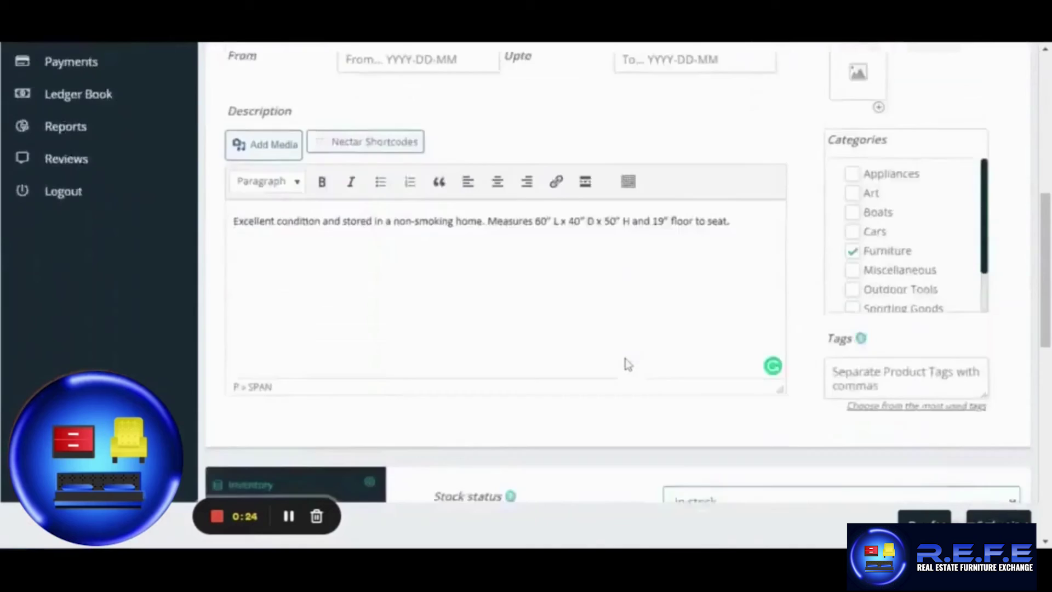
Look through the sofa's shipping, attributes, linked products and policies sections before publishing.
scroll(627, 364, "down", 2)
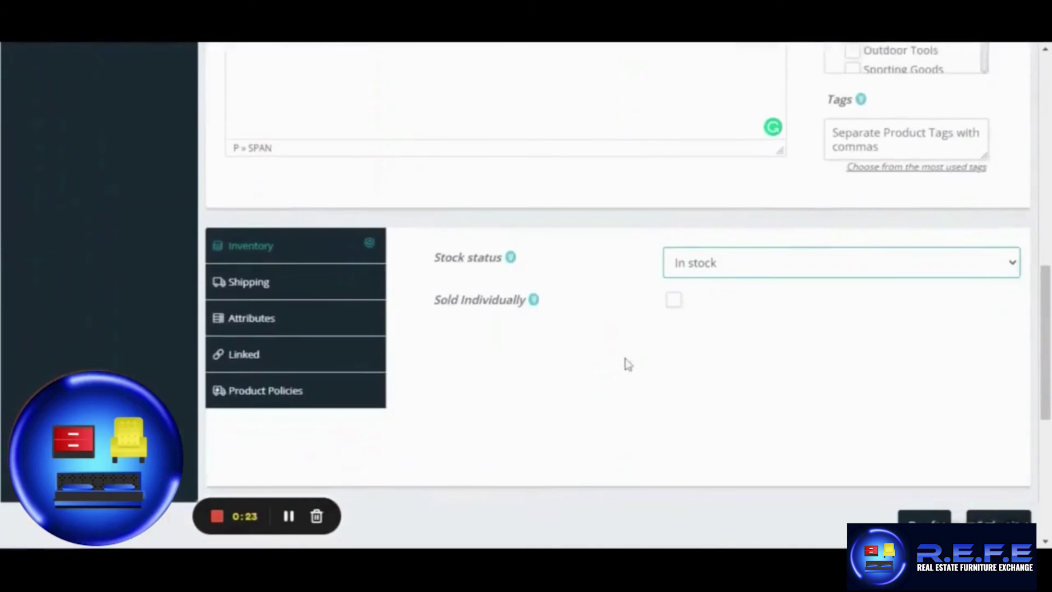
left_click(320, 284)
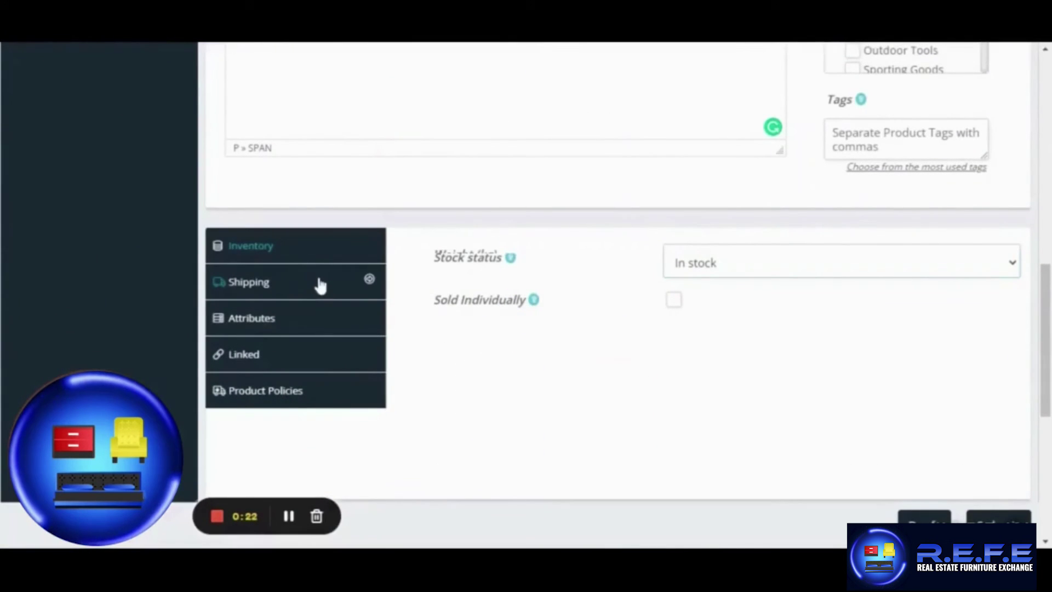
left_click(335, 322)
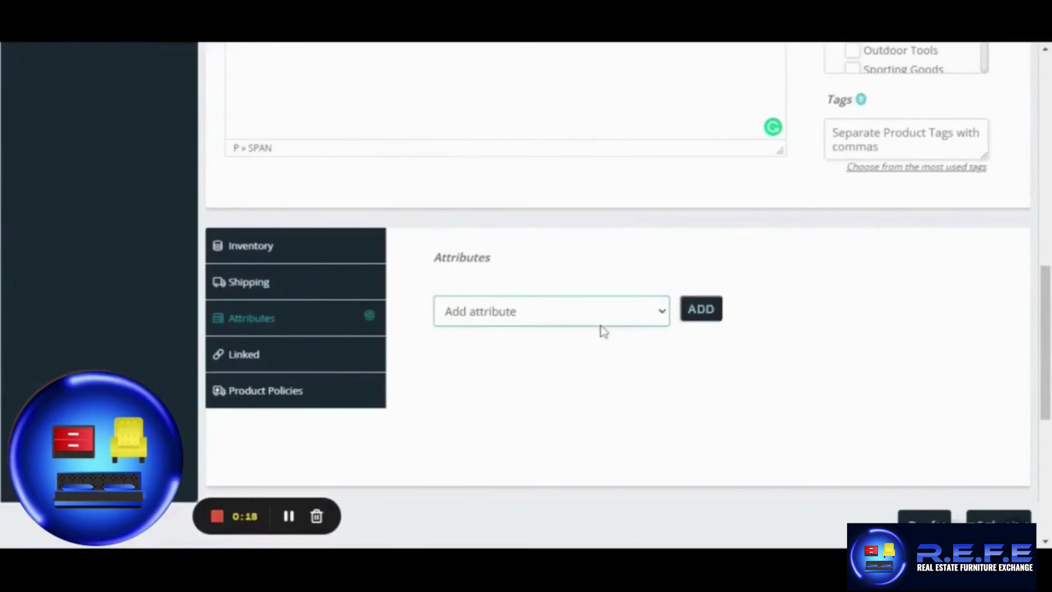
left_click(331, 366)
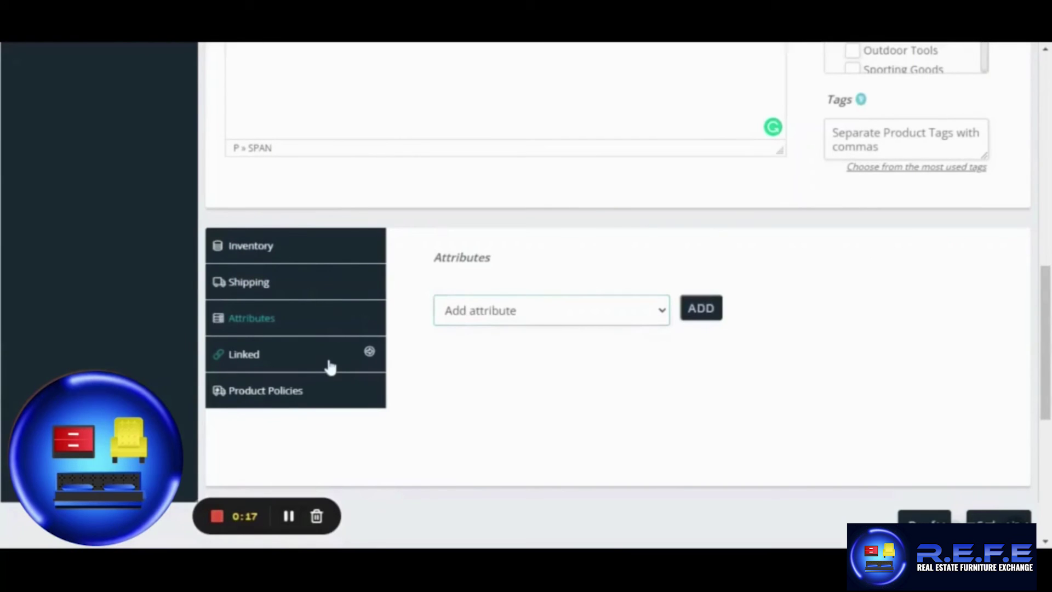
left_click(359, 386)
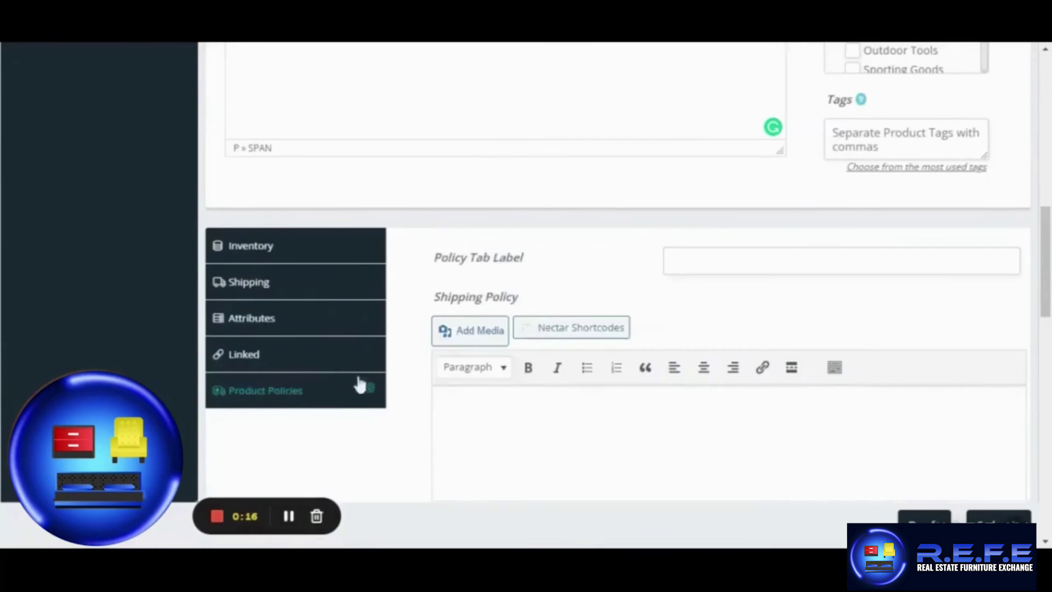
scroll(421, 362, "down", 2)
scroll(422, 362, "down", 8)
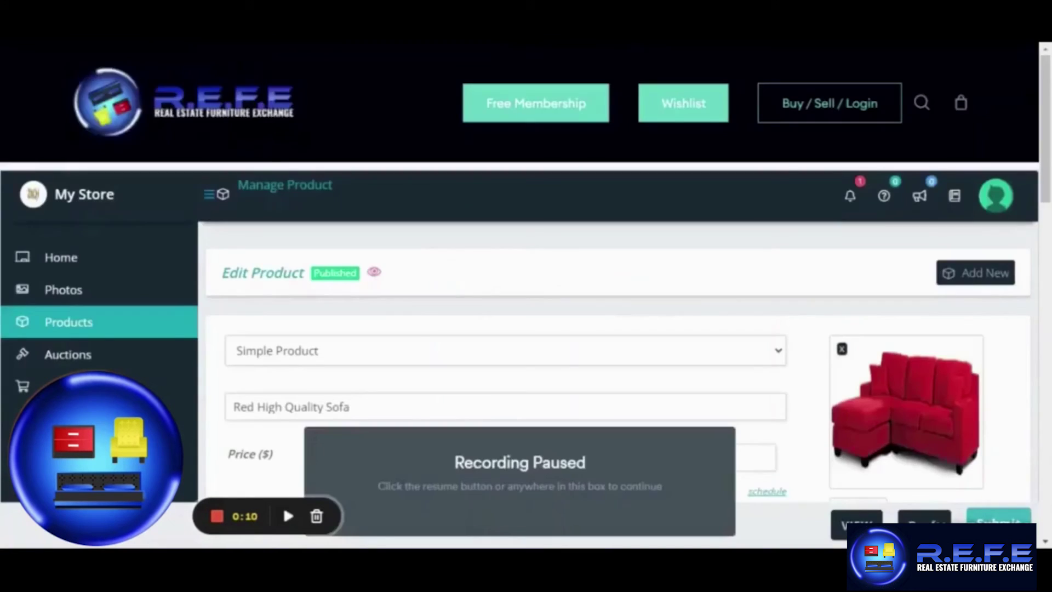
Return to the R.E.F.E homepage and scroll to the store directory with the new LLC seller's card.
left_click(285, 509)
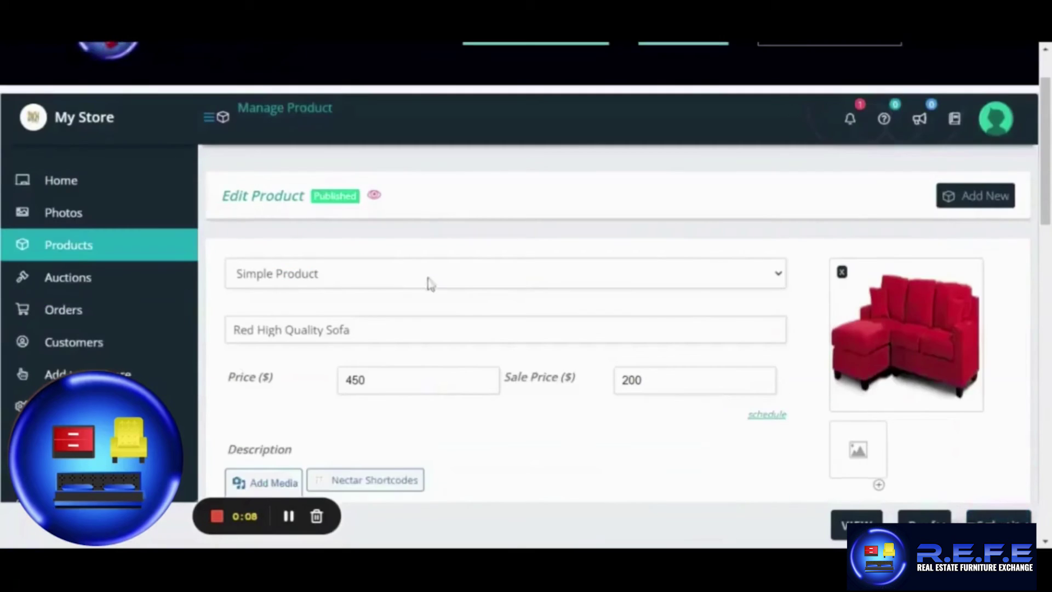
scroll(430, 284, "up", 2)
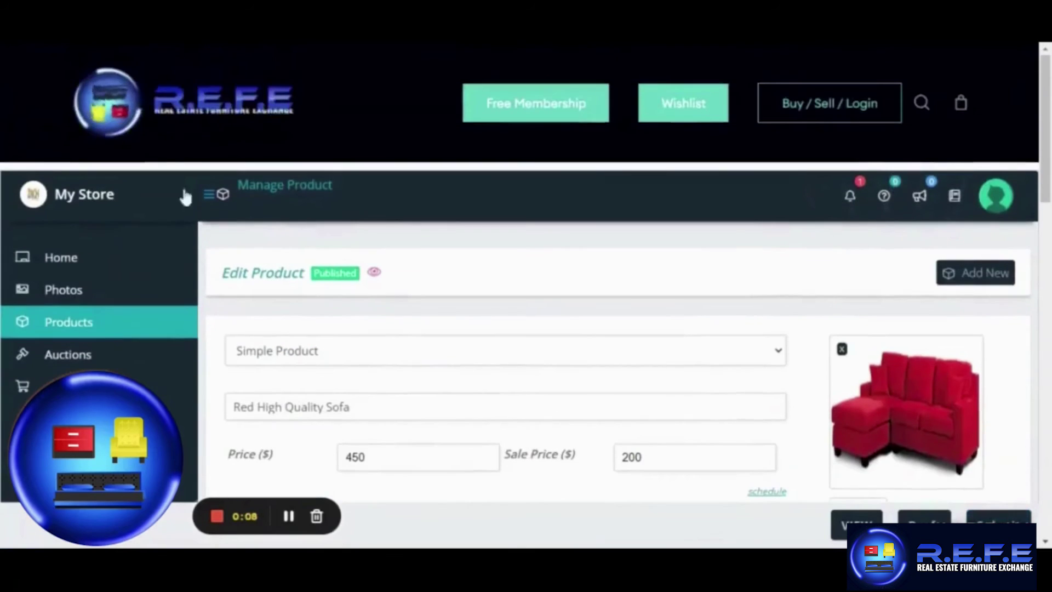
left_click(192, 104)
left_click_drag(1045, 72, 1006, 410)
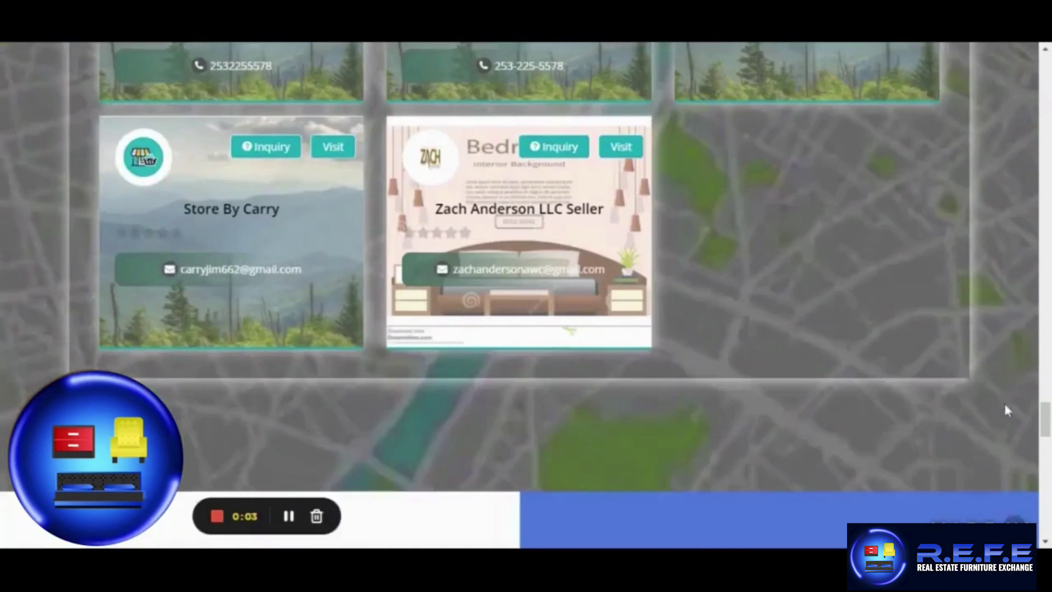
key("alt+shift+p")
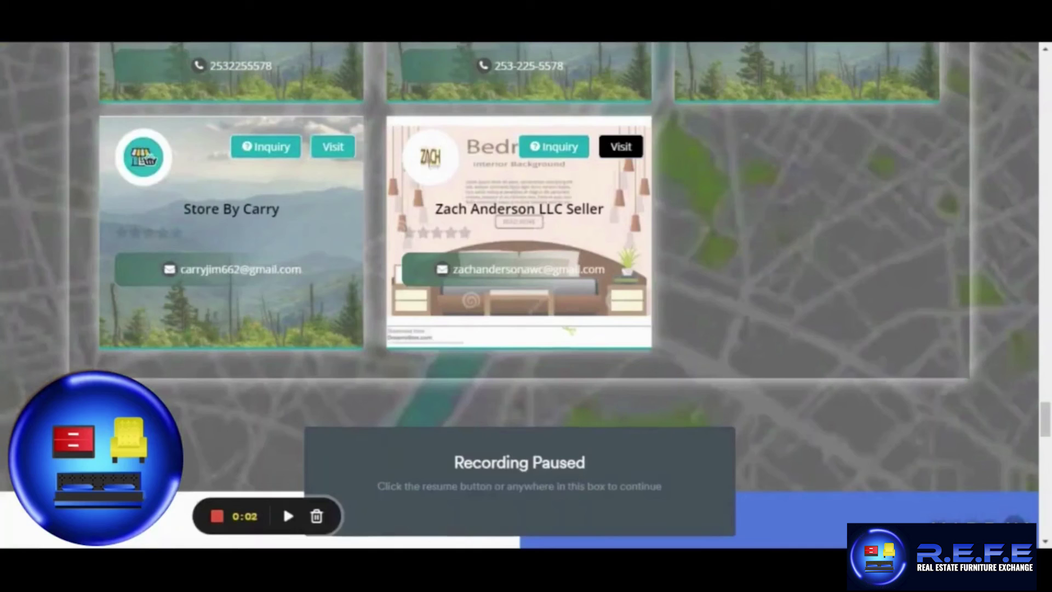
left_click(287, 516)
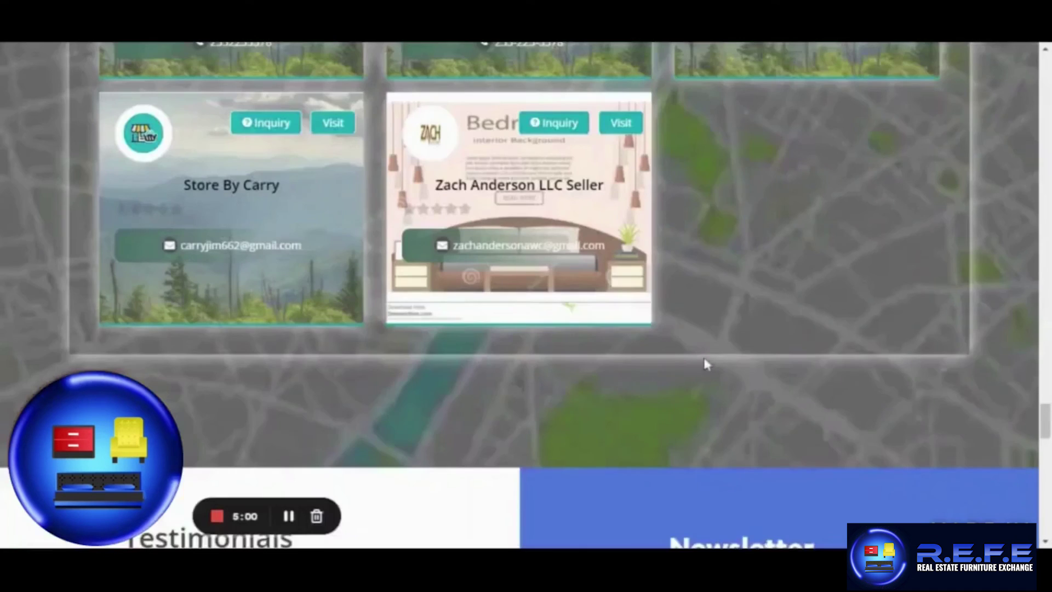
scroll(705, 364, "up", 2)
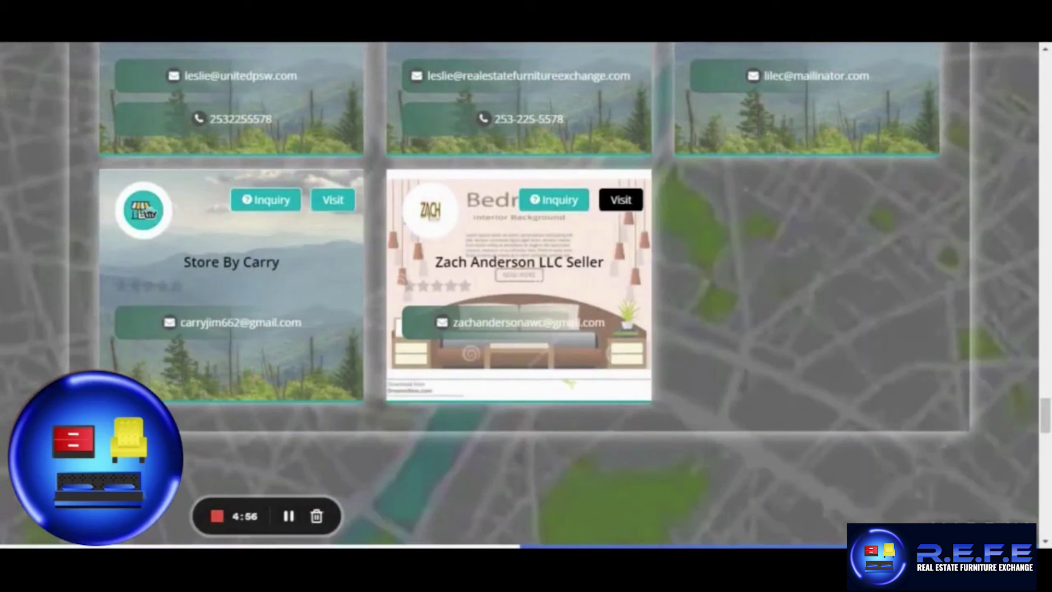
Visit the LLC seller's store and open the Red High Quality Sofa page at $200.00.
left_click(621, 200)
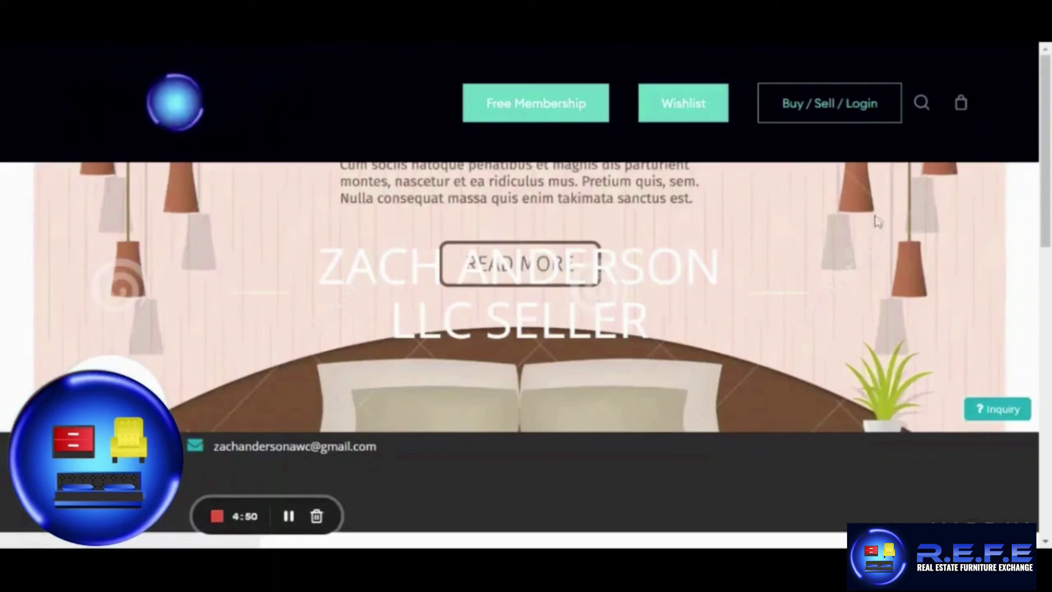
scroll(668, 225, "down", 4)
scroll(466, 307, "down", 4)
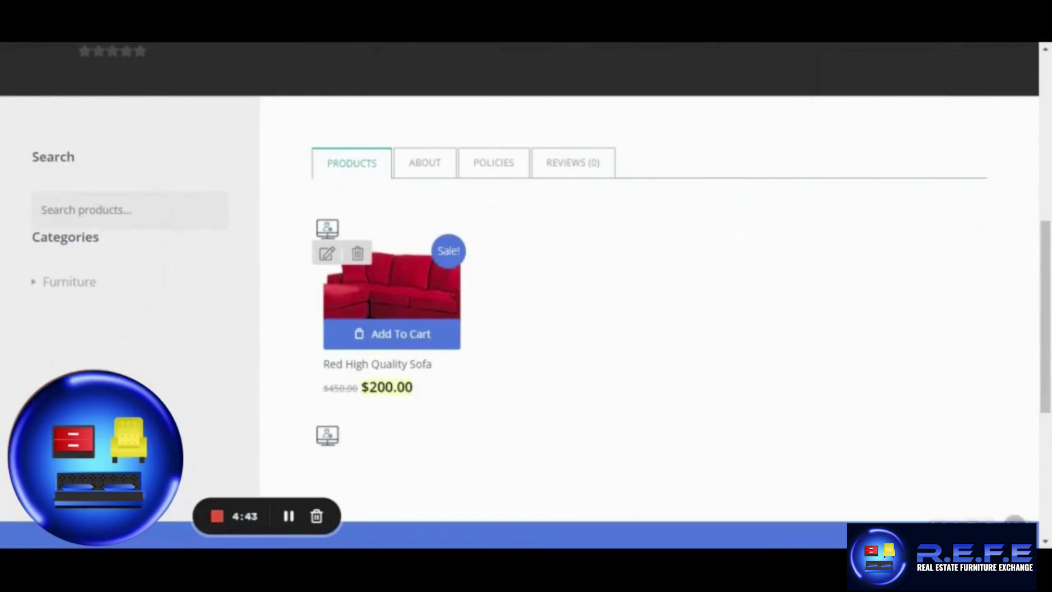
left_click(391, 285)
scroll(693, 310, "down", 1)
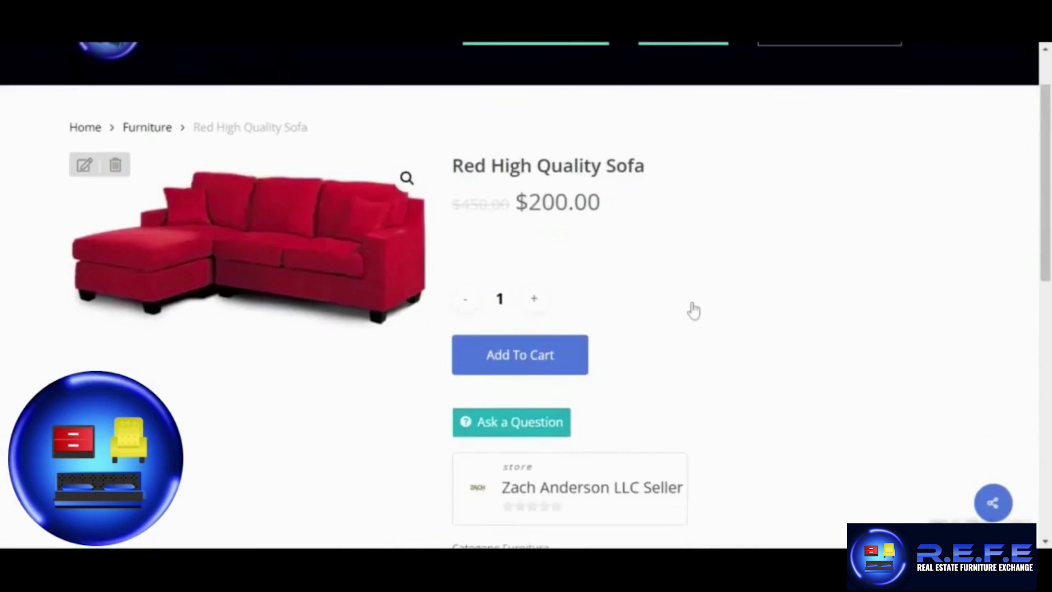
scroll(694, 311, "down", 2)
scroll(696, 320, "down", 4)
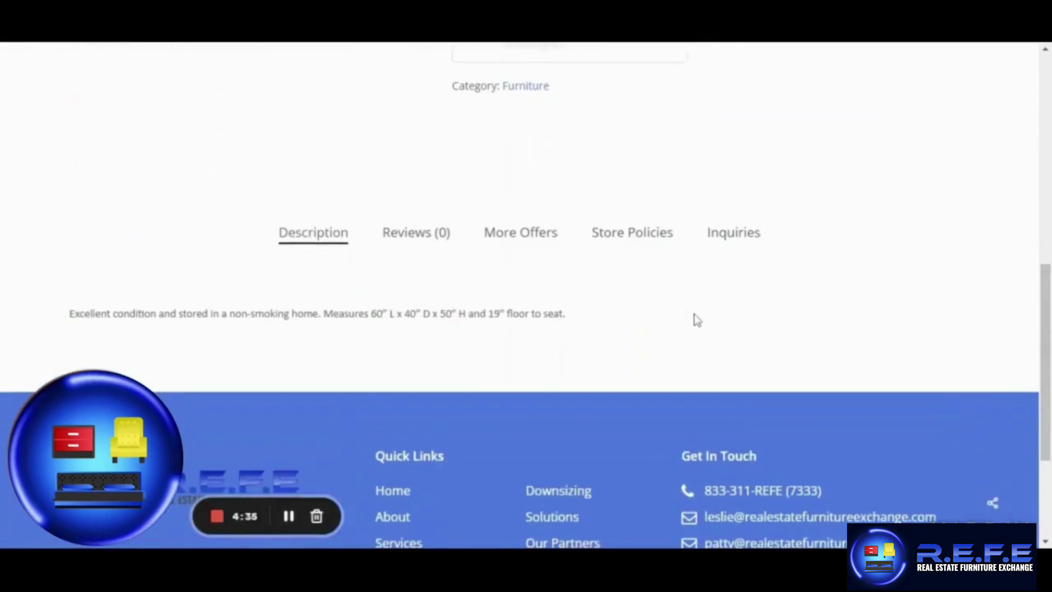
Browse the Reviews, More Offers, Store Policies, Inquiries and Description tabs.
left_click(417, 241)
left_click(529, 242)
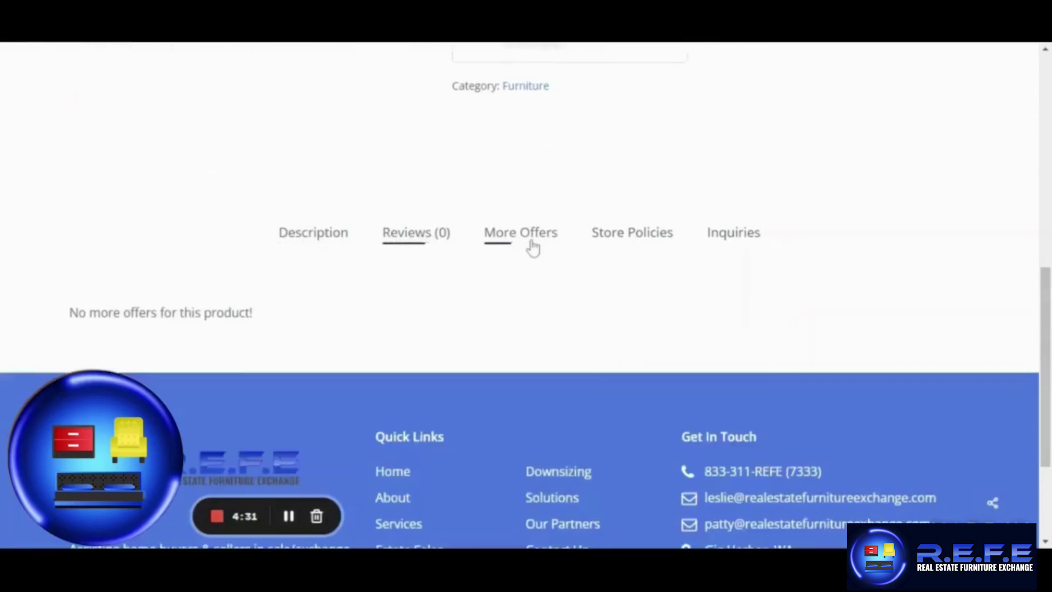
left_click(620, 241)
left_click(737, 244)
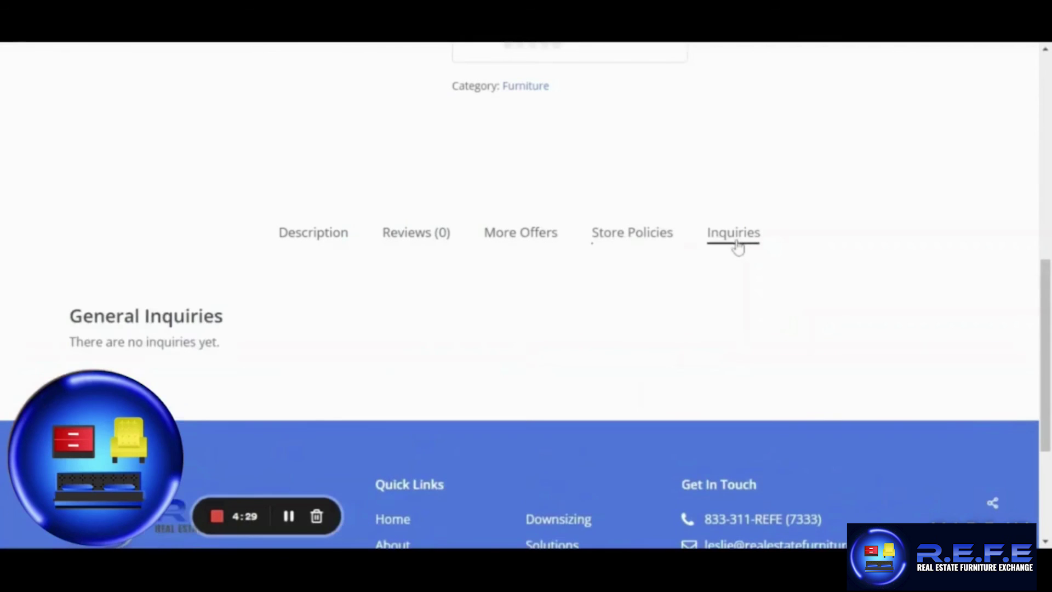
left_click(336, 244)
Add one Red High Quality Sofa to the cart and show the $200.00 mini-cart.
scroll(530, 339, "up", 5)
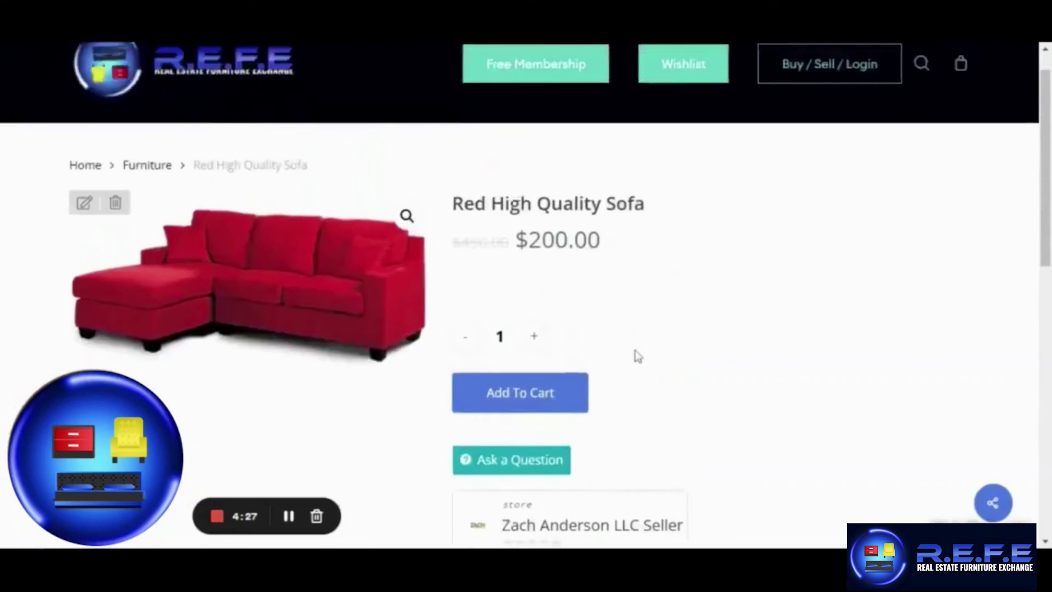
scroll(634, 357, "up", 1)
left_click(519, 431)
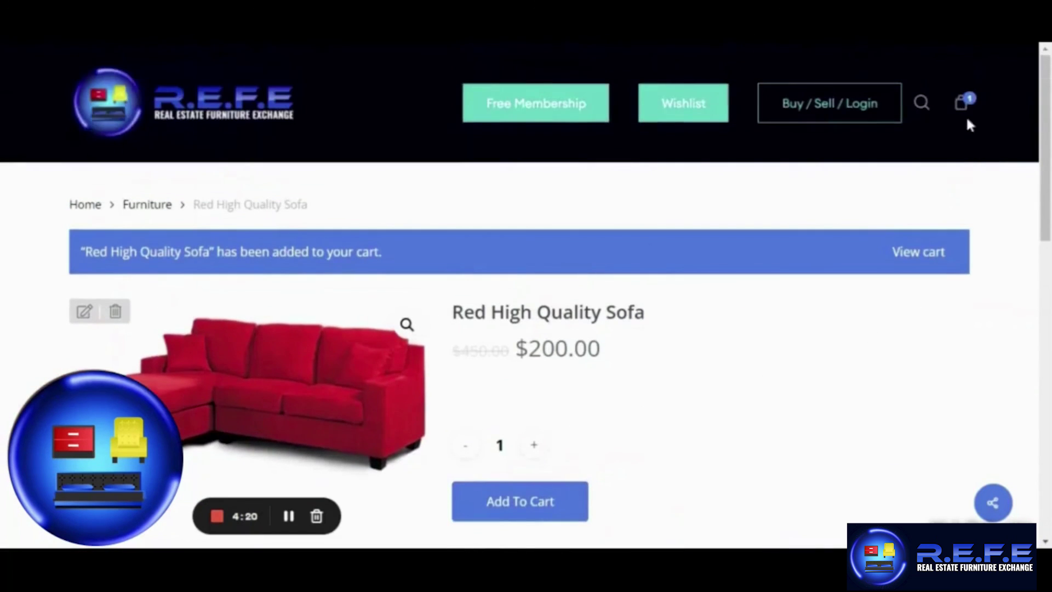
mouse_move(962, 109)
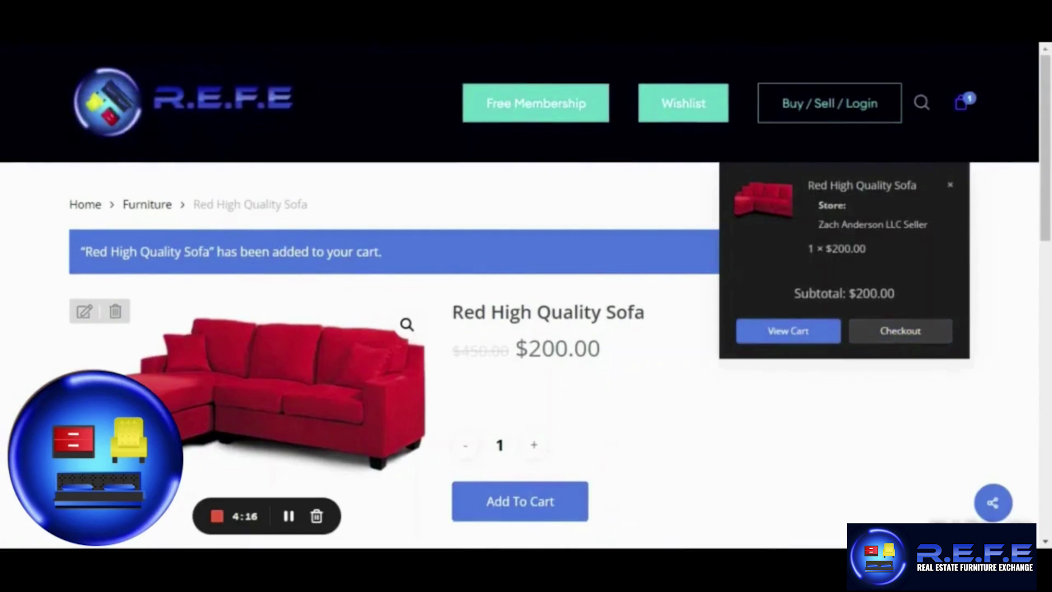
Proceed to checkout and review the $200.00 sofa order paid by cash on delivery.
left_click(898, 331)
scroll(893, 340, "down", 4)
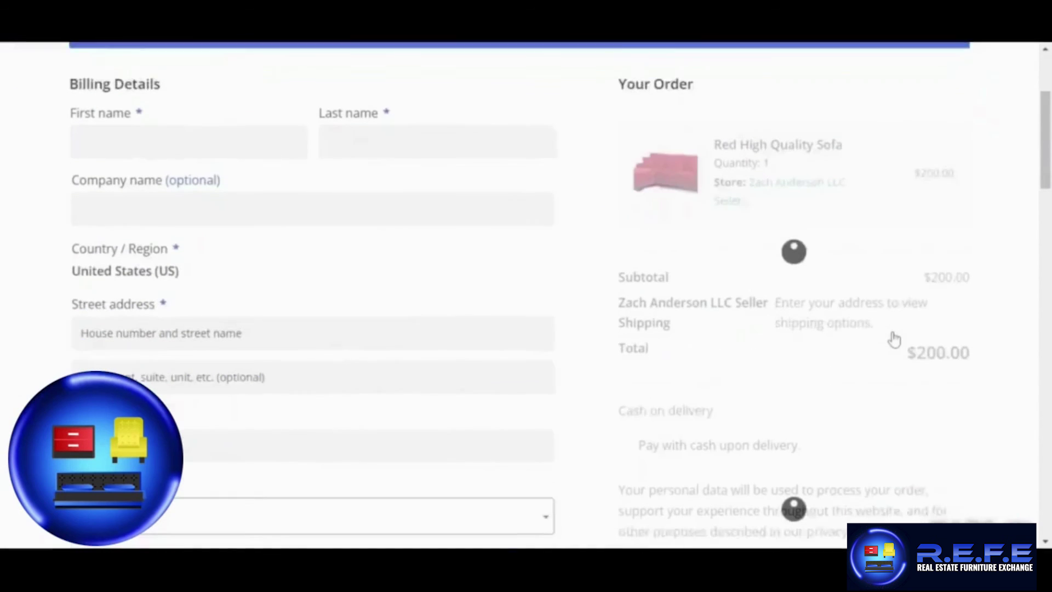
scroll(894, 340, "down", 1)
scroll(760, 296, "down", 2)
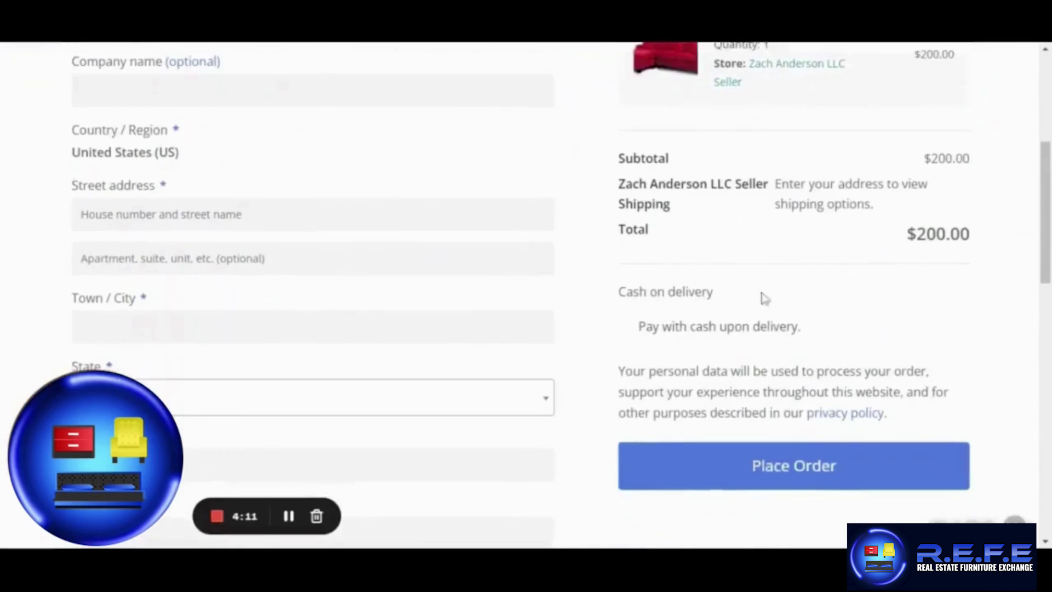
scroll(557, 263, "up", 4)
scroll(556, 263, "down", 8)
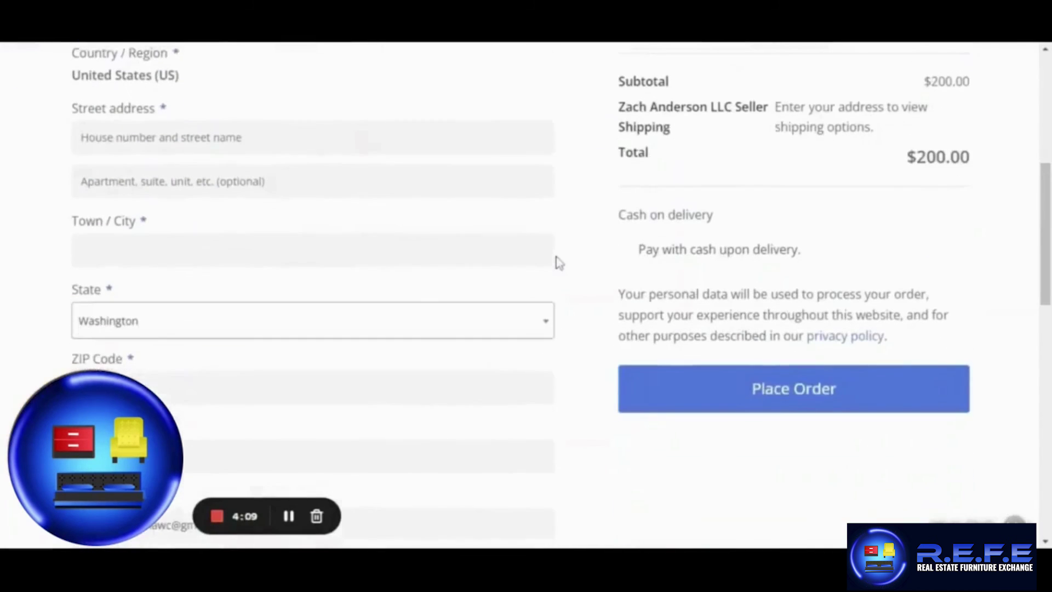
scroll(568, 263, "down", 10)
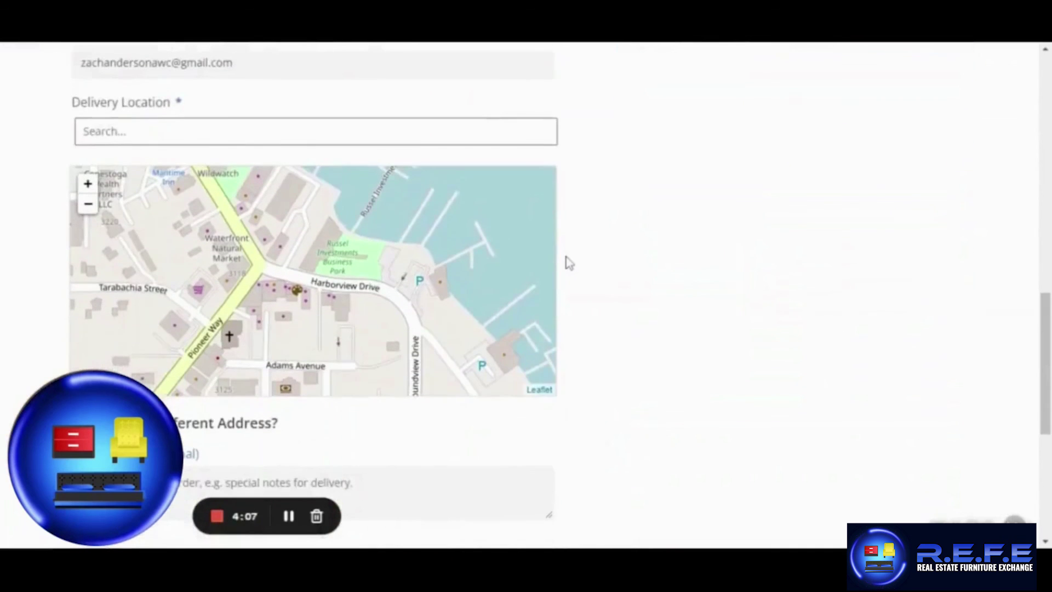
scroll(568, 256, "up", 5)
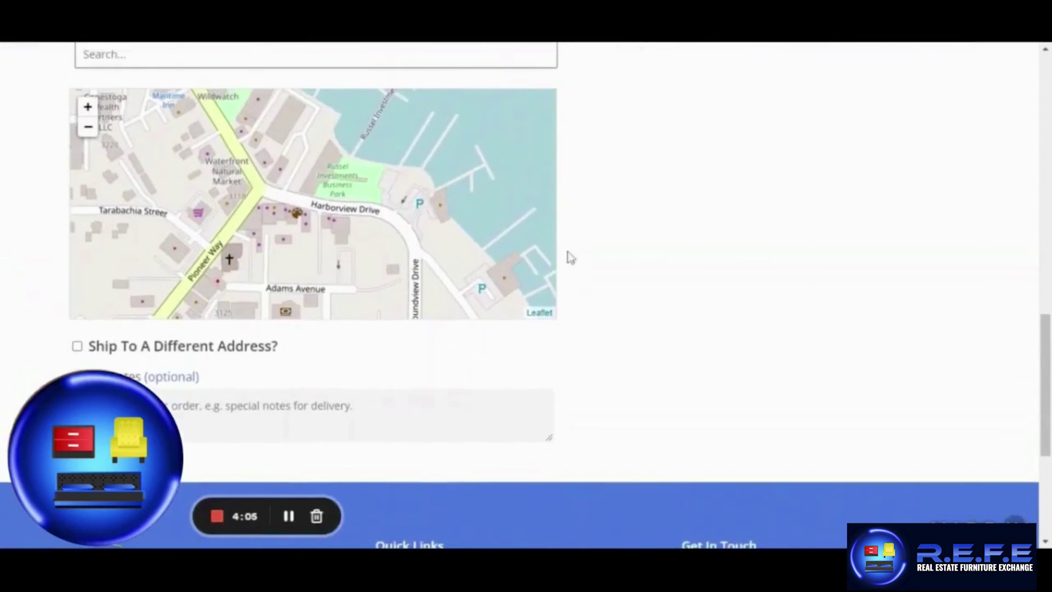
scroll(568, 263, "up", 10)
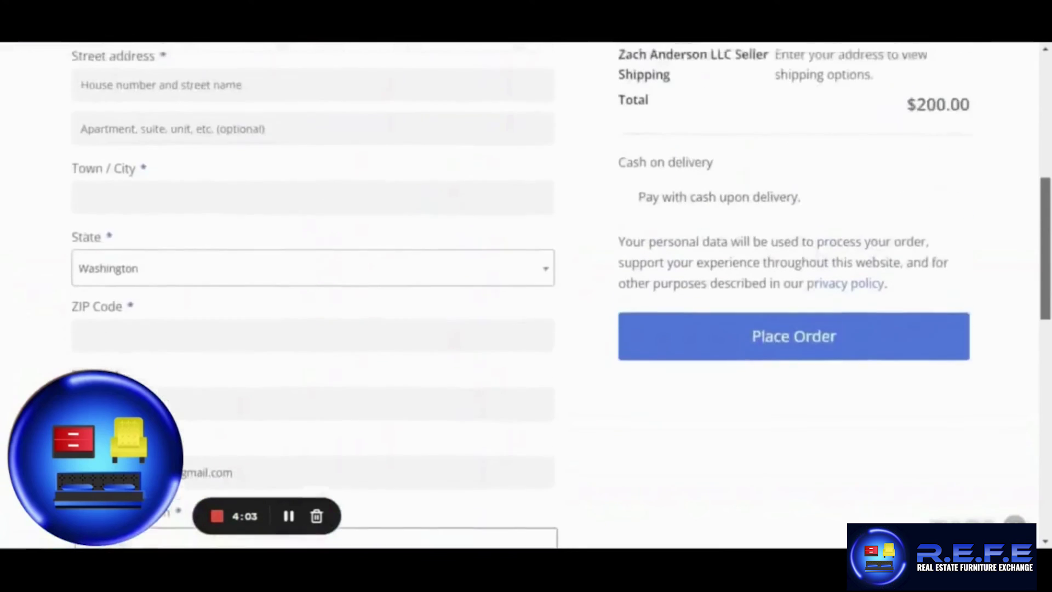
scroll(568, 263, "down", 3)
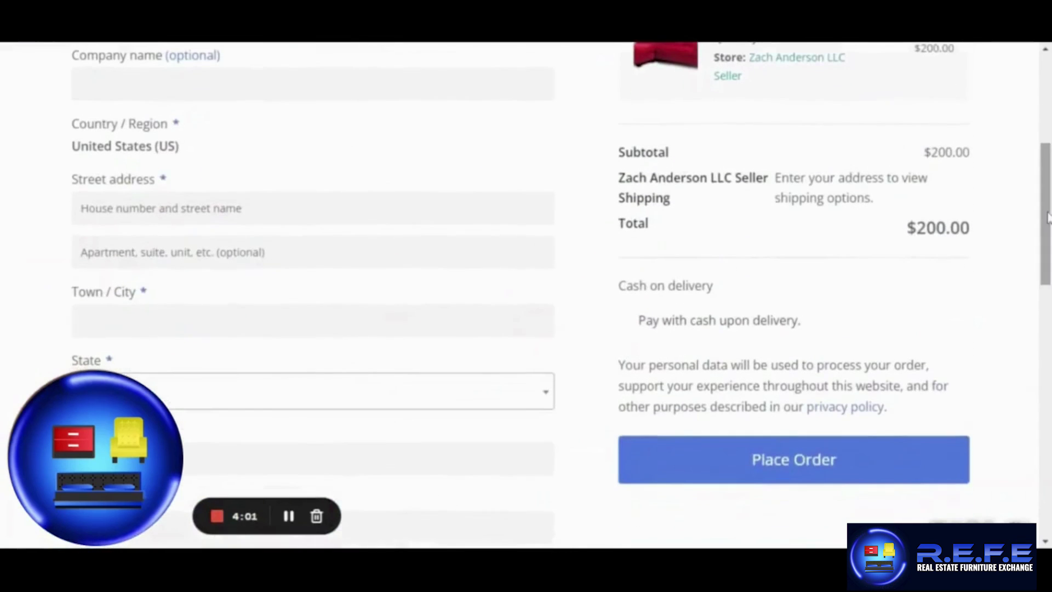
left_click_drag(817, 323, 635, 323)
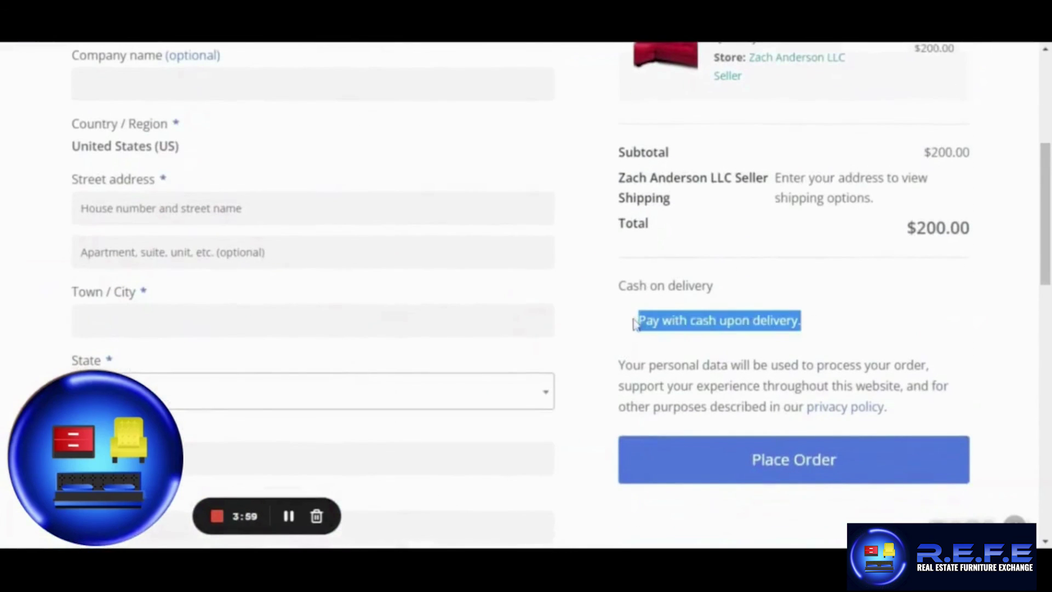